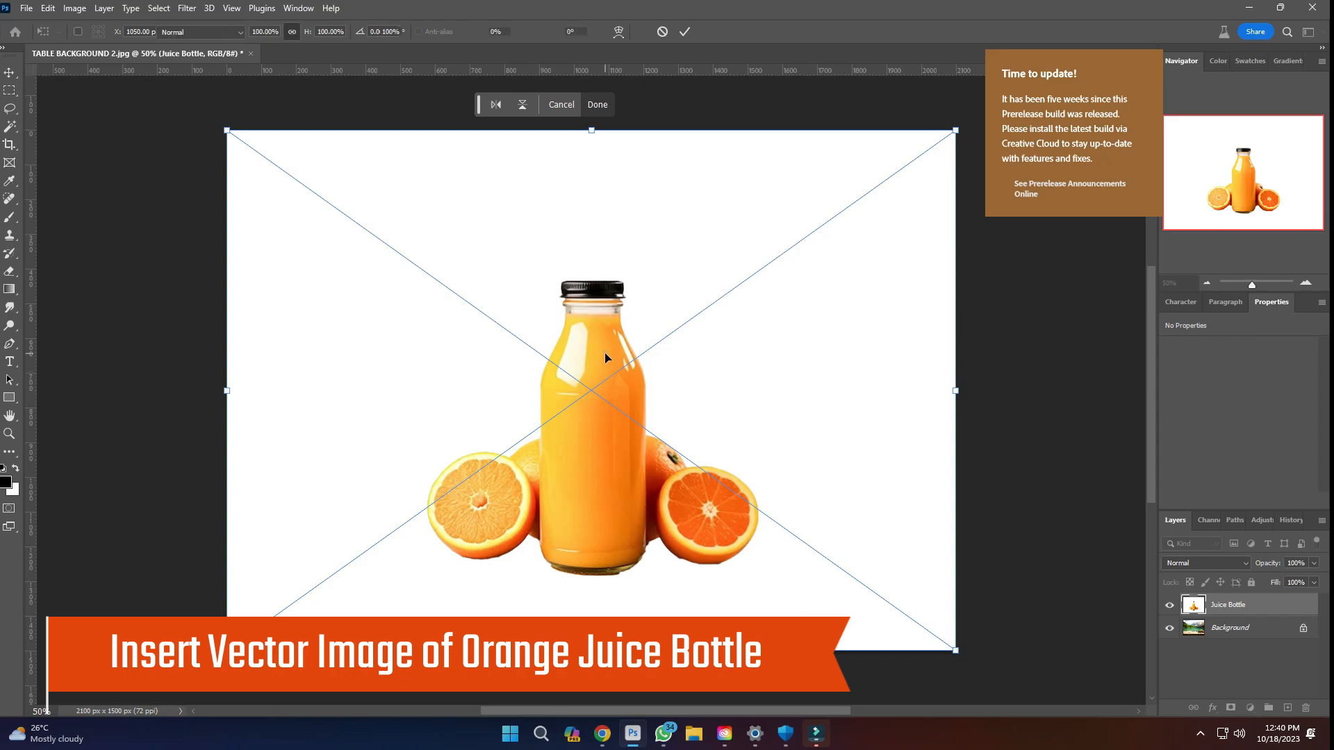
Step: Rasterize the Juice Bottle layer and remove its white background
{"action": "right_click", "coordinate": [1275, 617]}
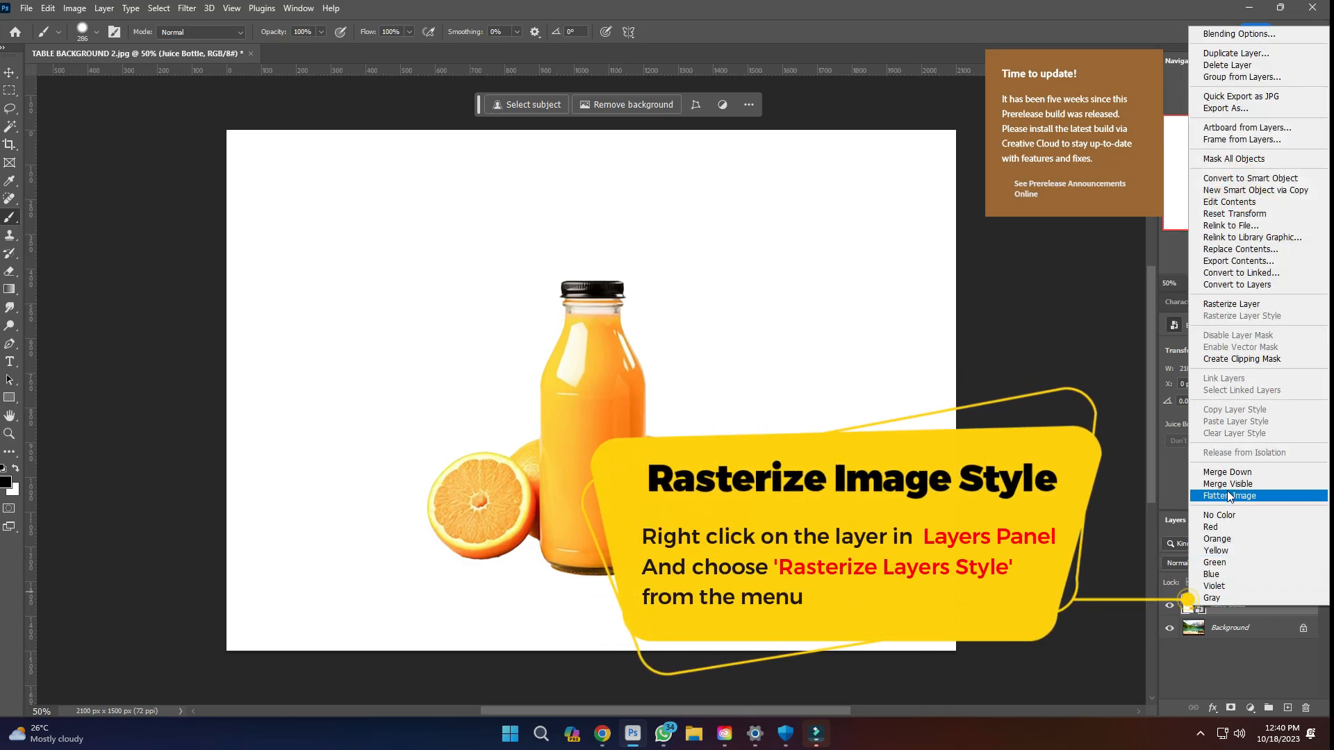
{"action": "left_click", "coordinate": [1239, 305]}
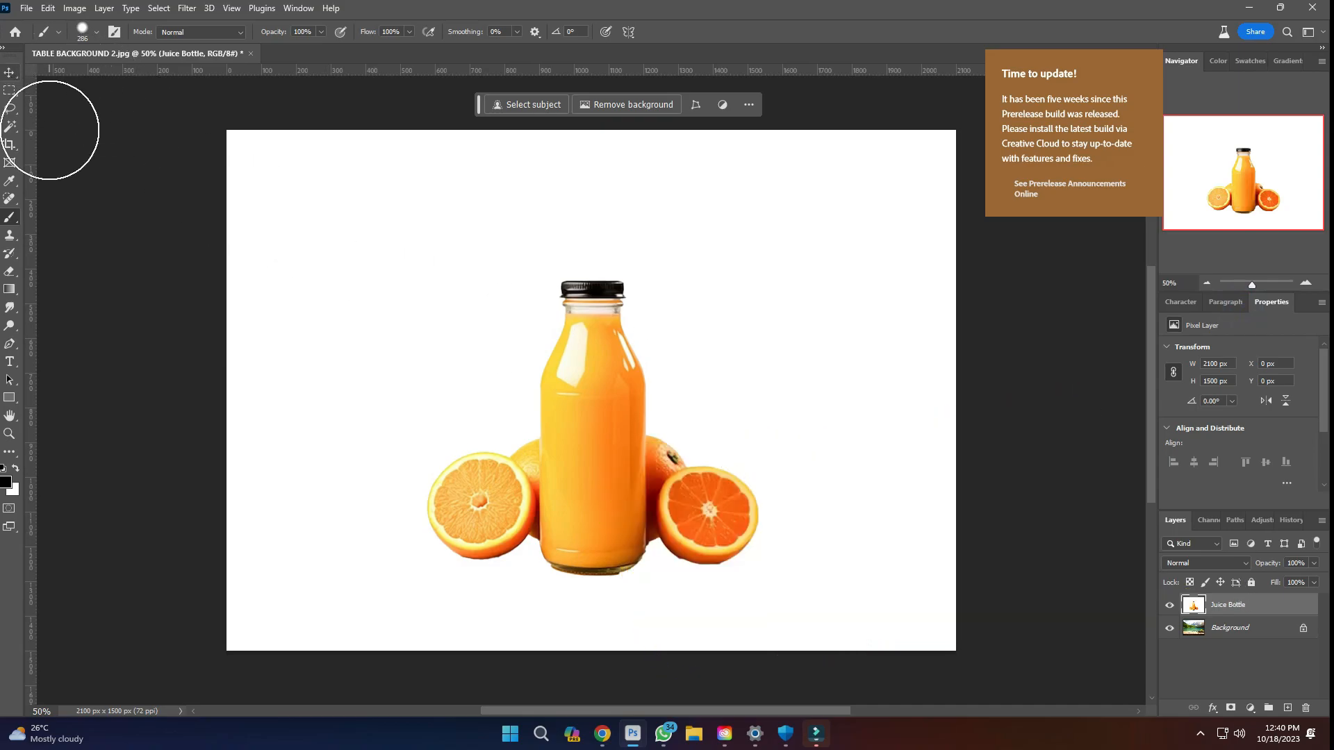
{"action": "left_click", "coordinate": [614, 106]}
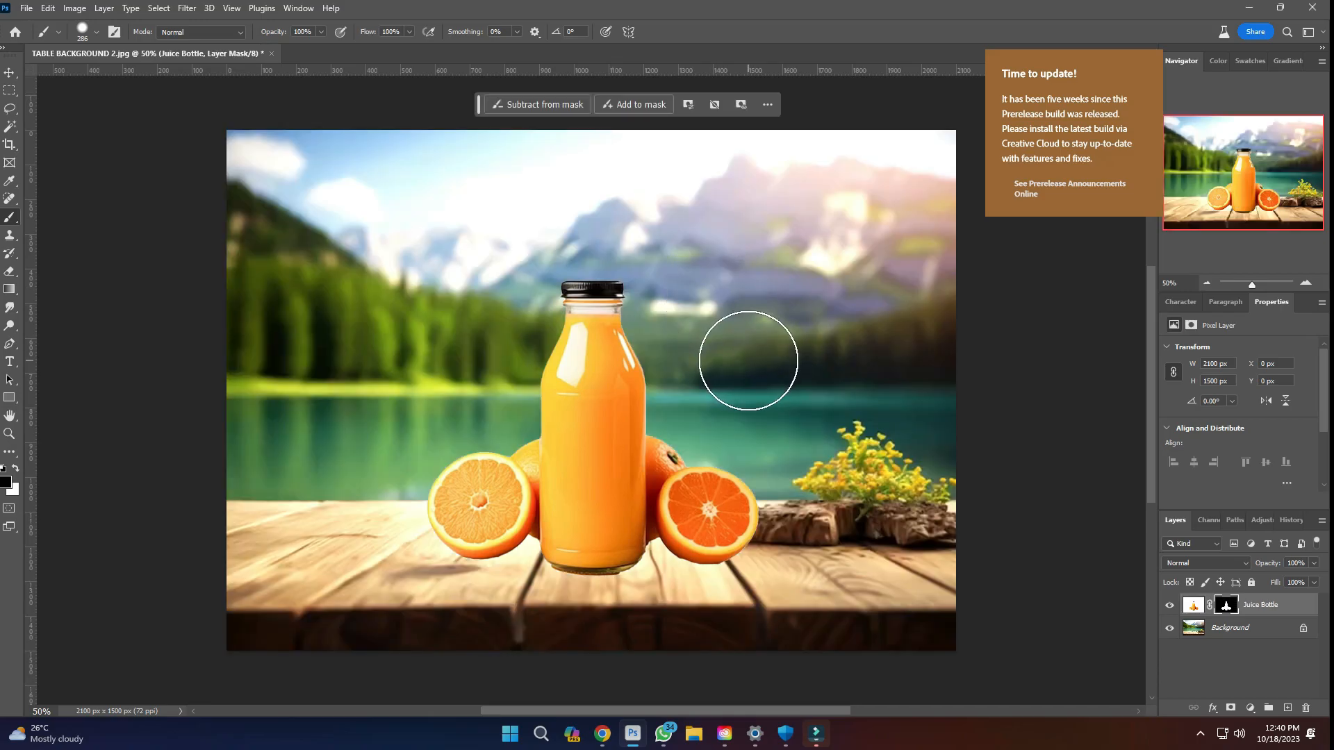
Step: Convert the masked Juice Bottle layer to a smart object and rasterize it into a plain pixel layer
{"action": "right_click", "coordinate": [1287, 608]}
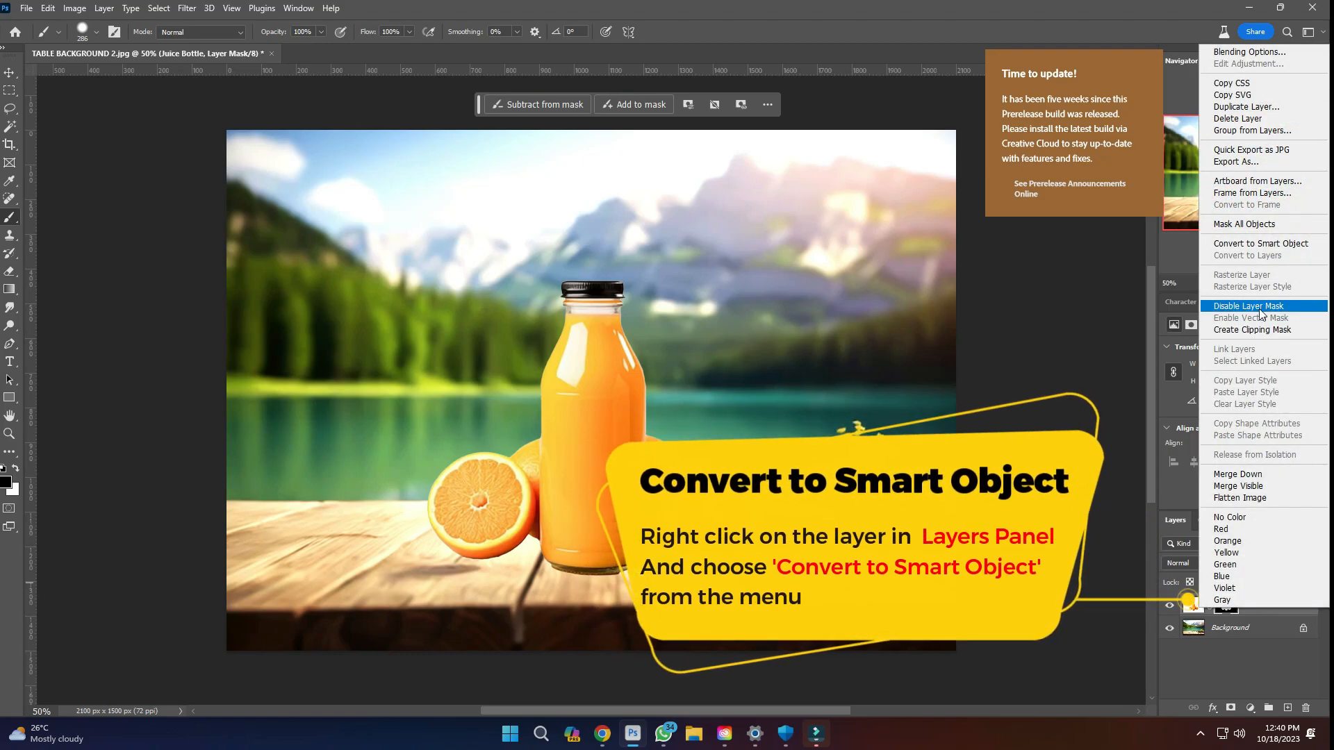
{"action": "left_click", "coordinate": [1260, 244]}
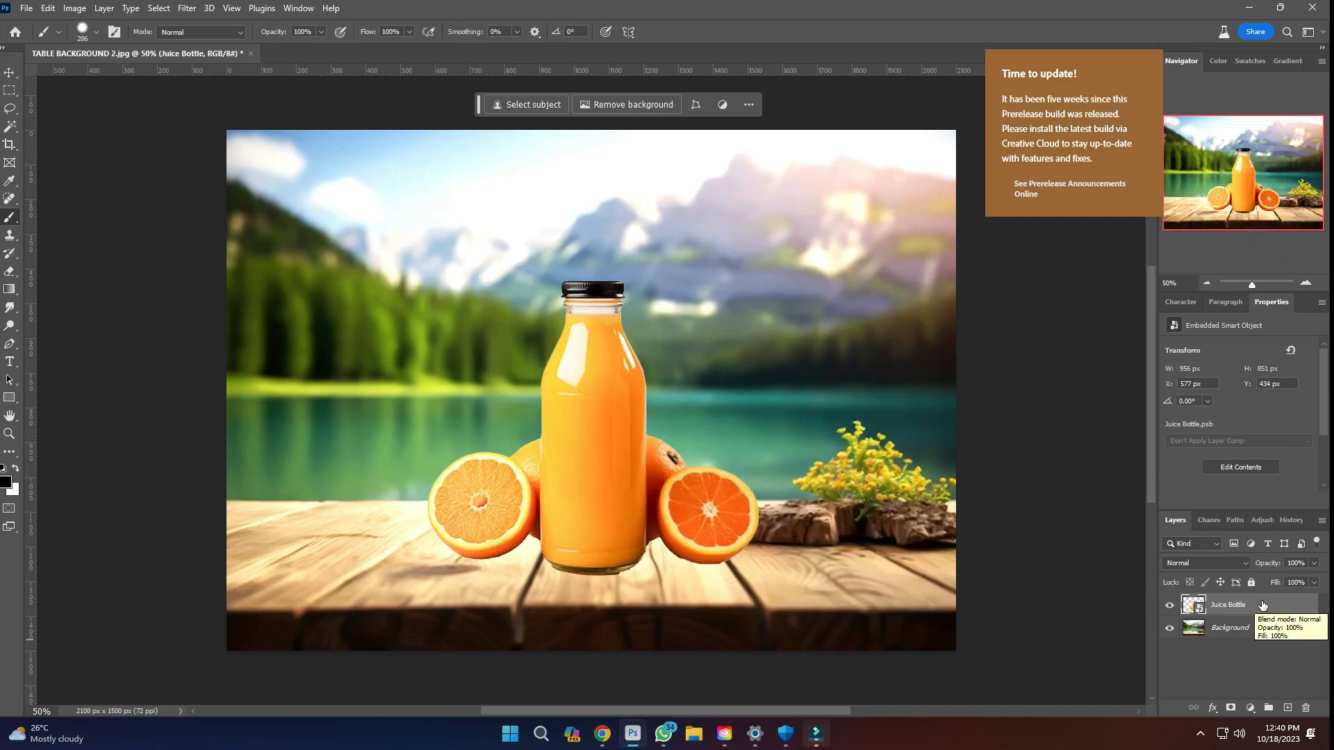
{"action": "right_click", "coordinate": [1263, 604]}
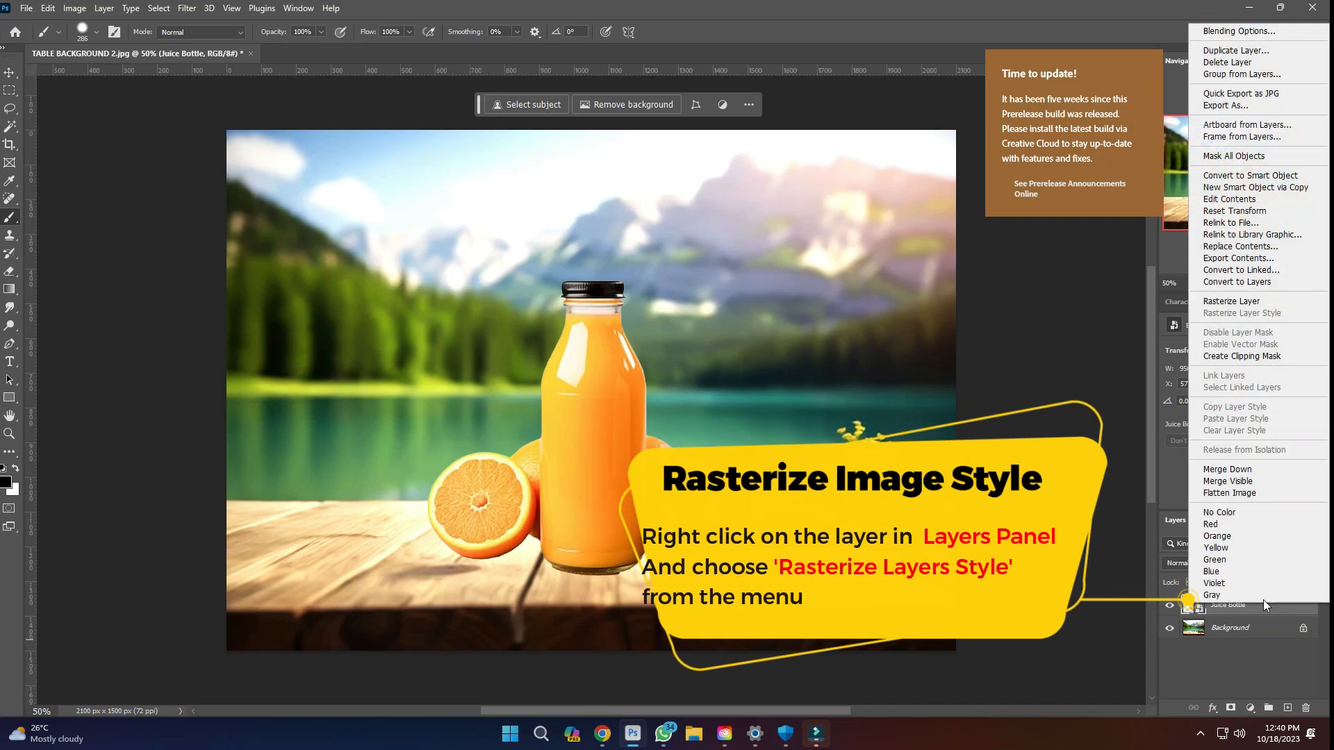
{"action": "left_click", "coordinate": [1264, 304]}
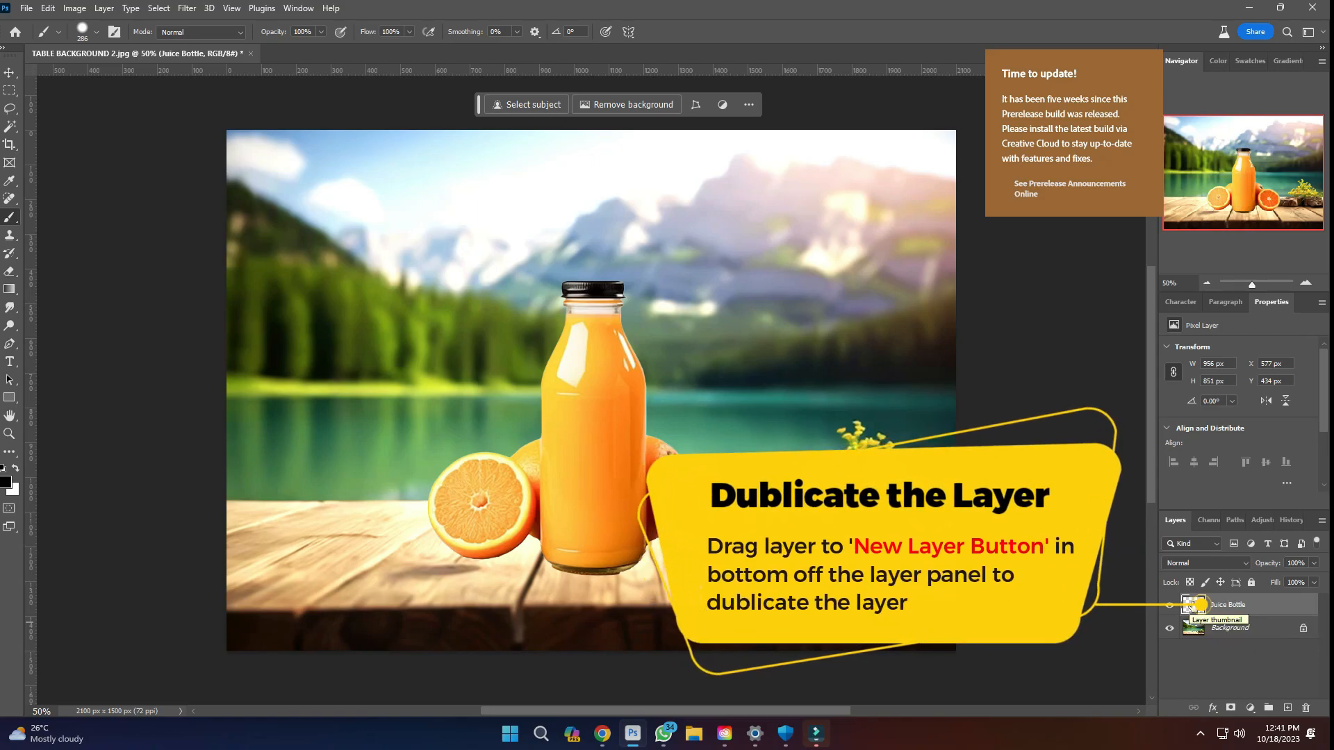
Step: Duplicate the Juice Bottle layer and desaturate the copy
{"action": "left_click_drag", "start_coordinate": [1190, 606], "coordinate": [1287, 707]}
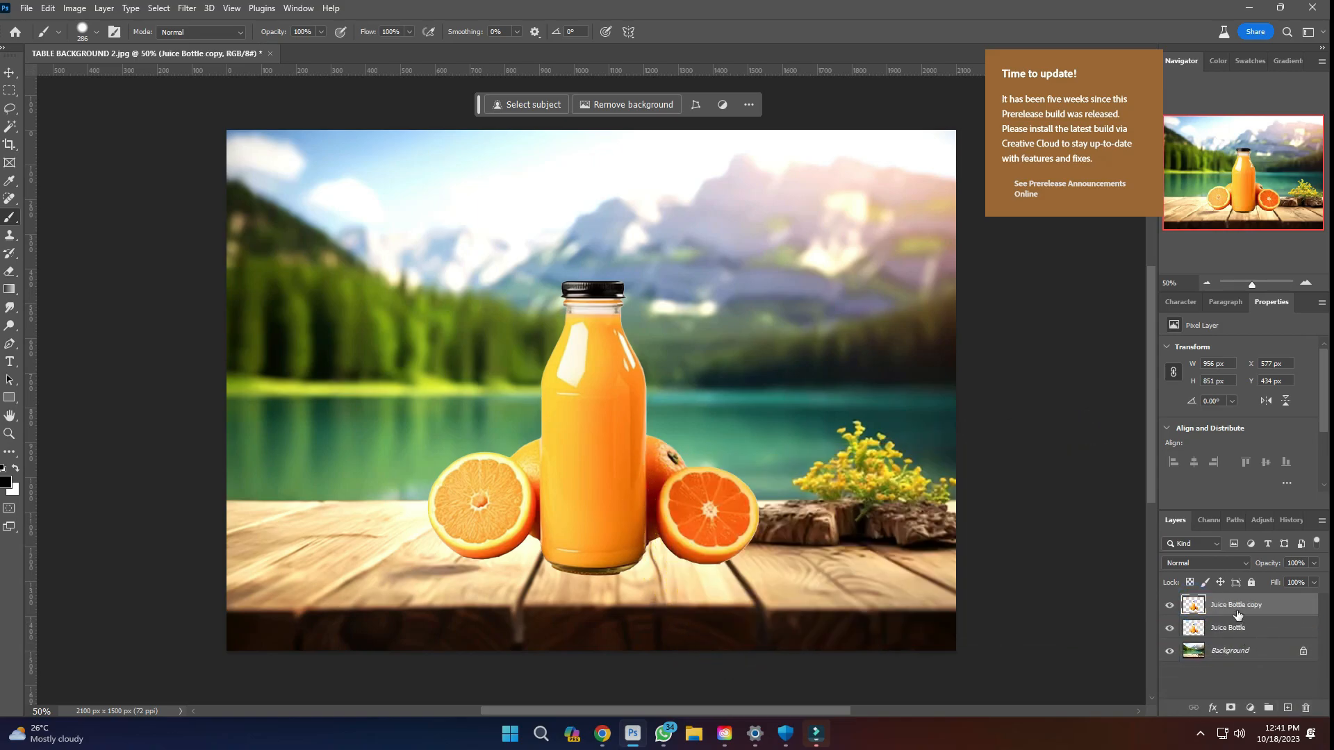
{"action": "left_click", "coordinate": [48, 8]}
{"action": "mouse_move", "coordinate": [74, 8]}
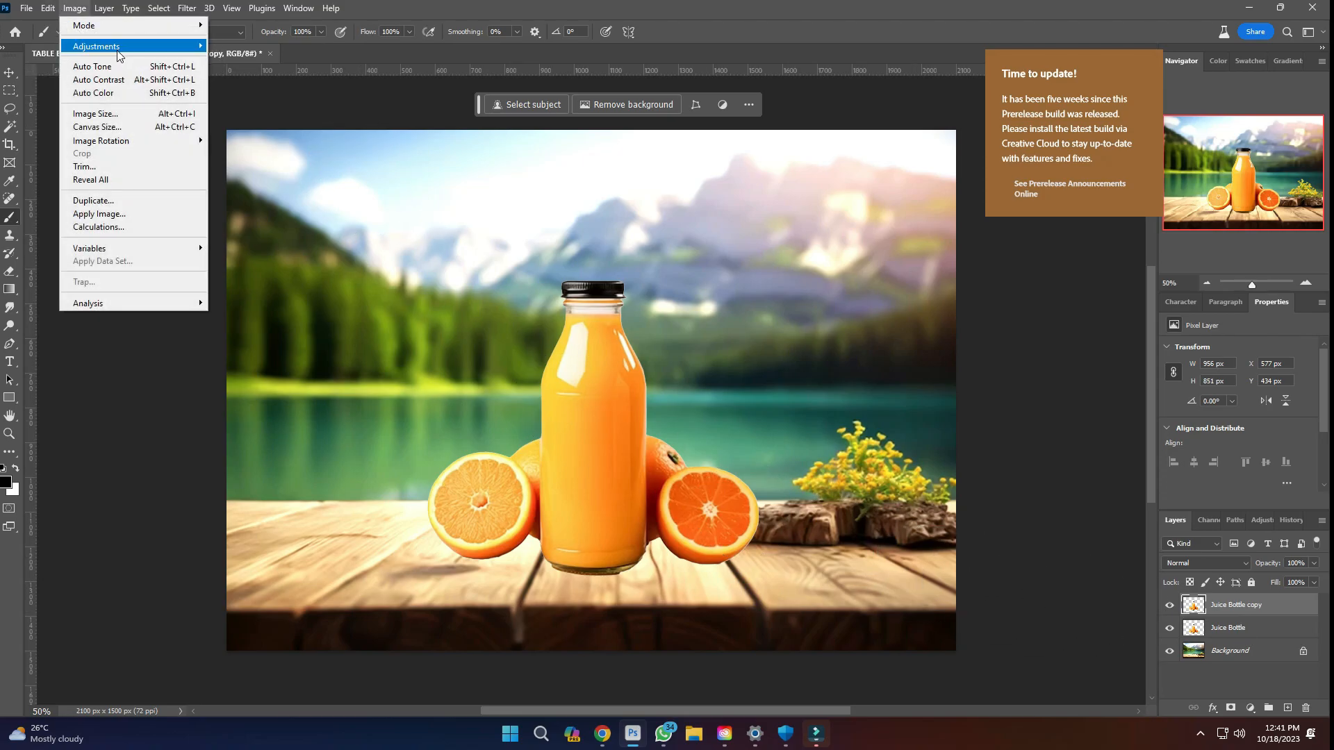
{"action": "mouse_move", "coordinate": [118, 56]}
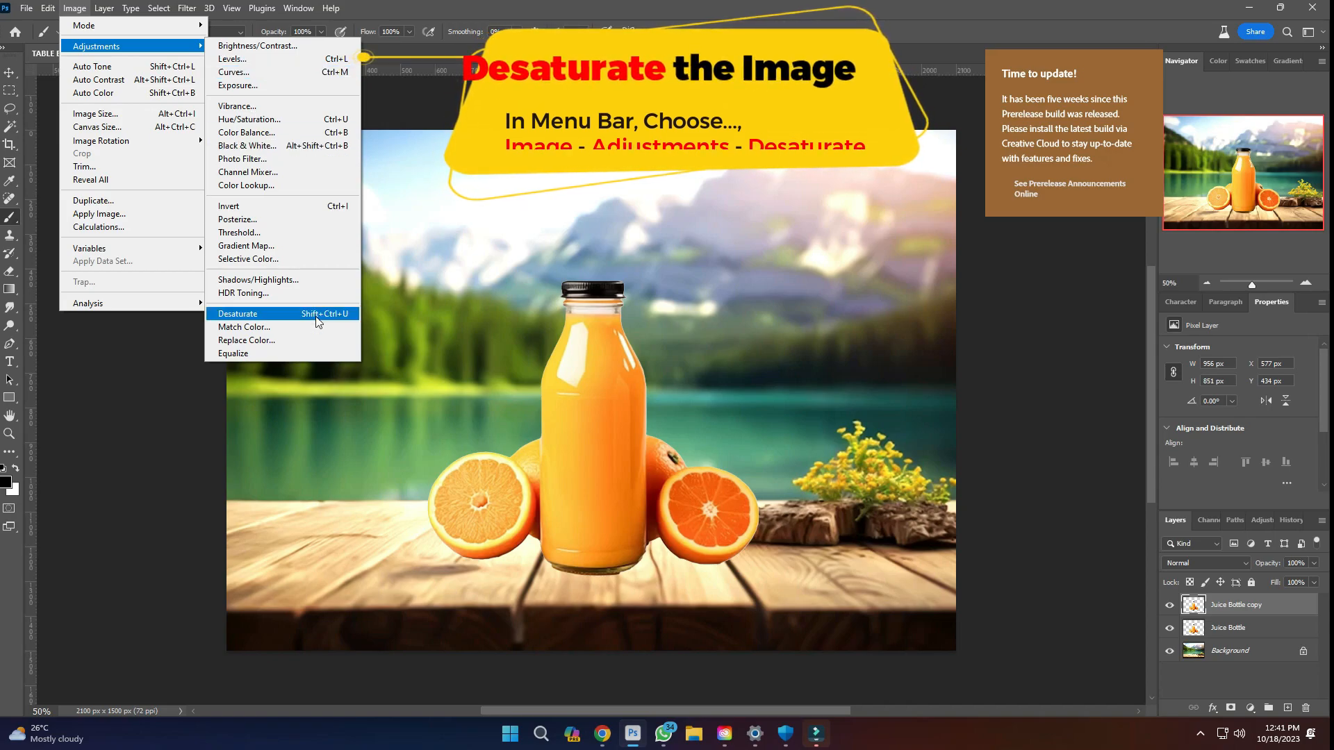
{"action": "left_click", "coordinate": [286, 312]}
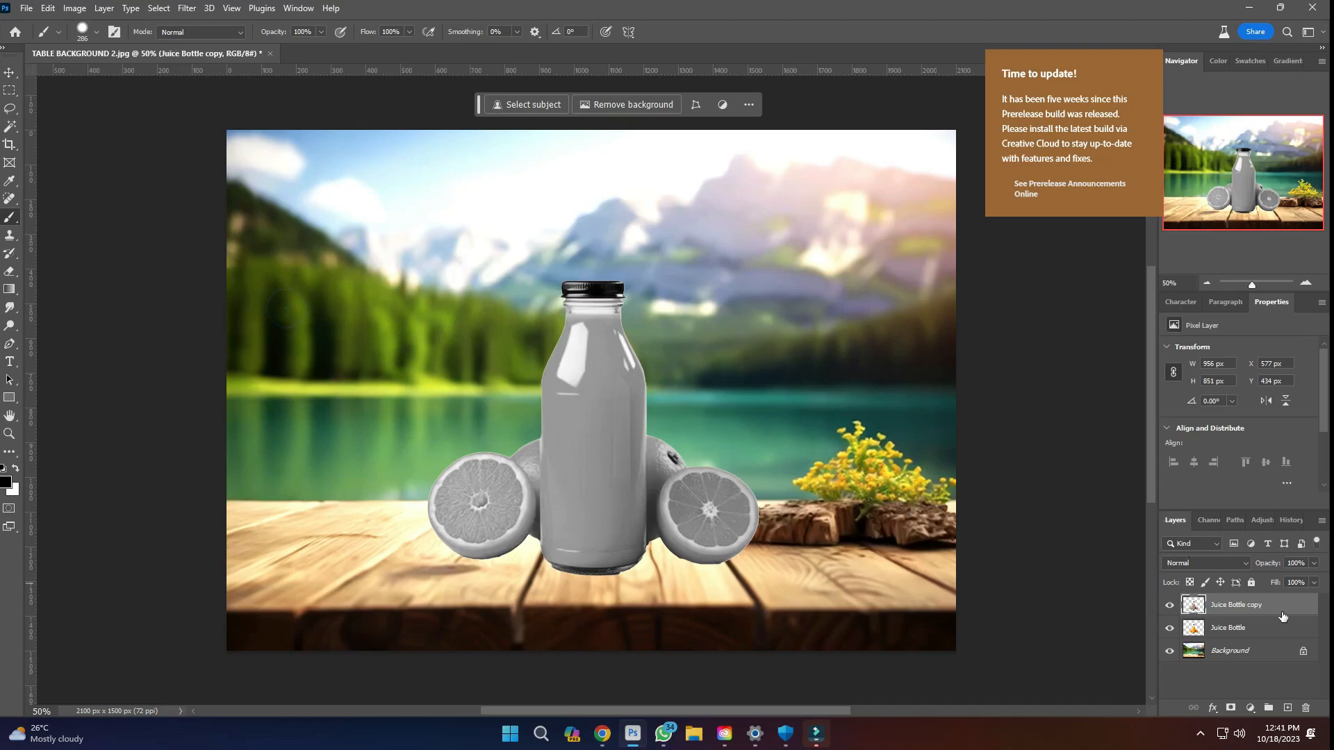
Step: Hide the original Juice Bottle layer and set the desaturated copy's blend mode to Linear Light
{"action": "left_click", "coordinate": [1240, 566]}
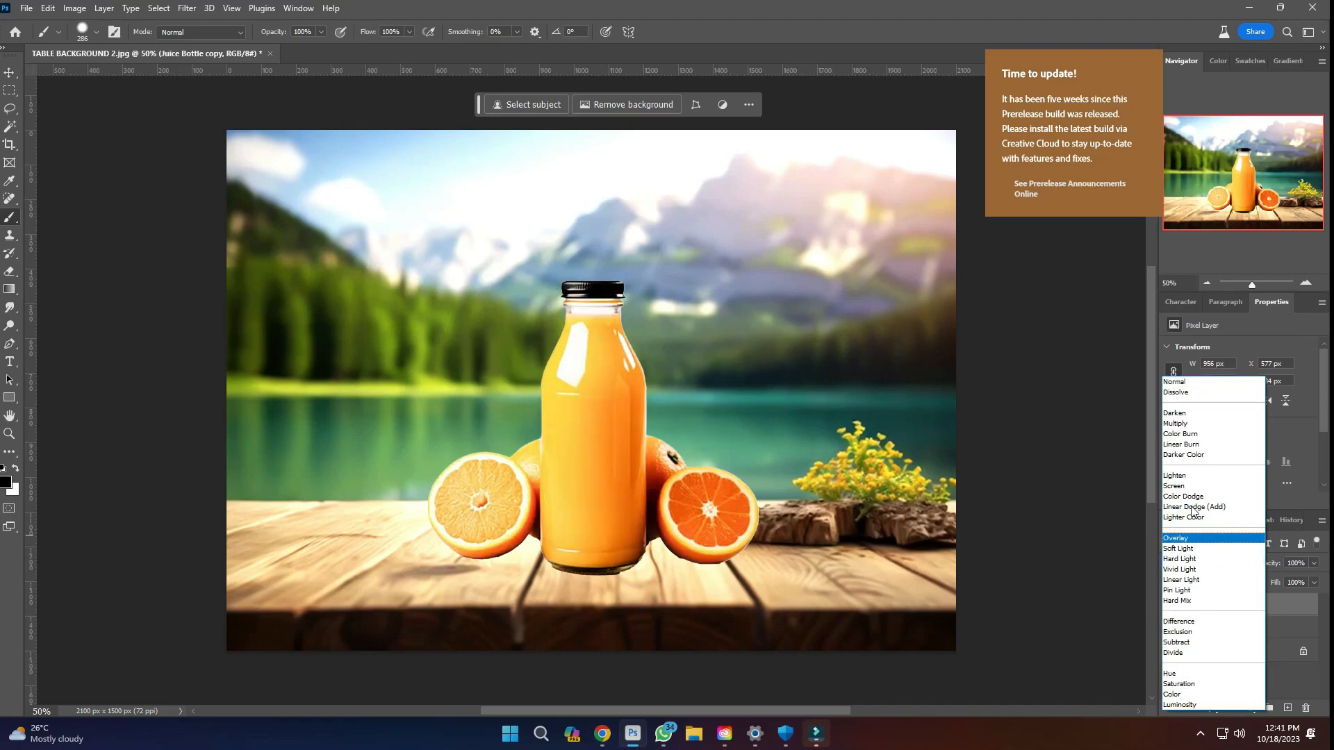
{"action": "left_click", "coordinate": [1251, 346]}
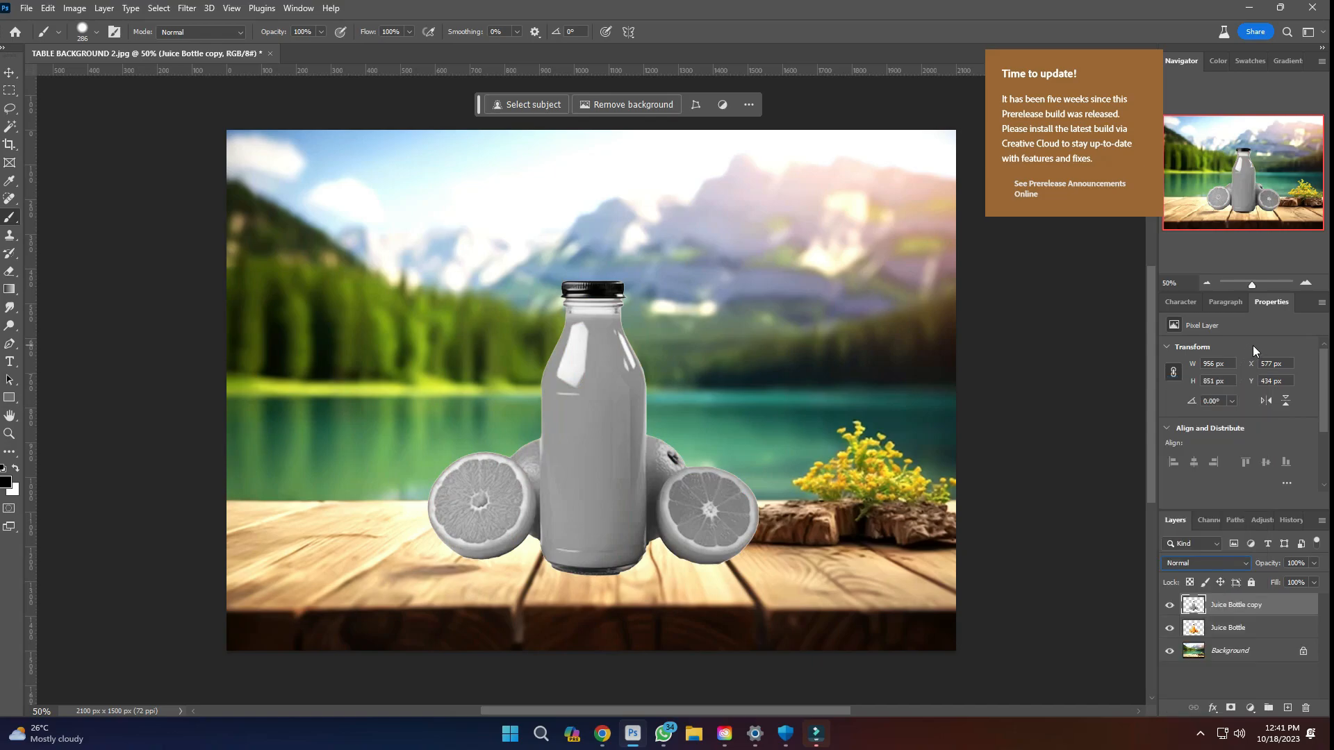
{"action": "left_click", "coordinate": [1206, 564]}
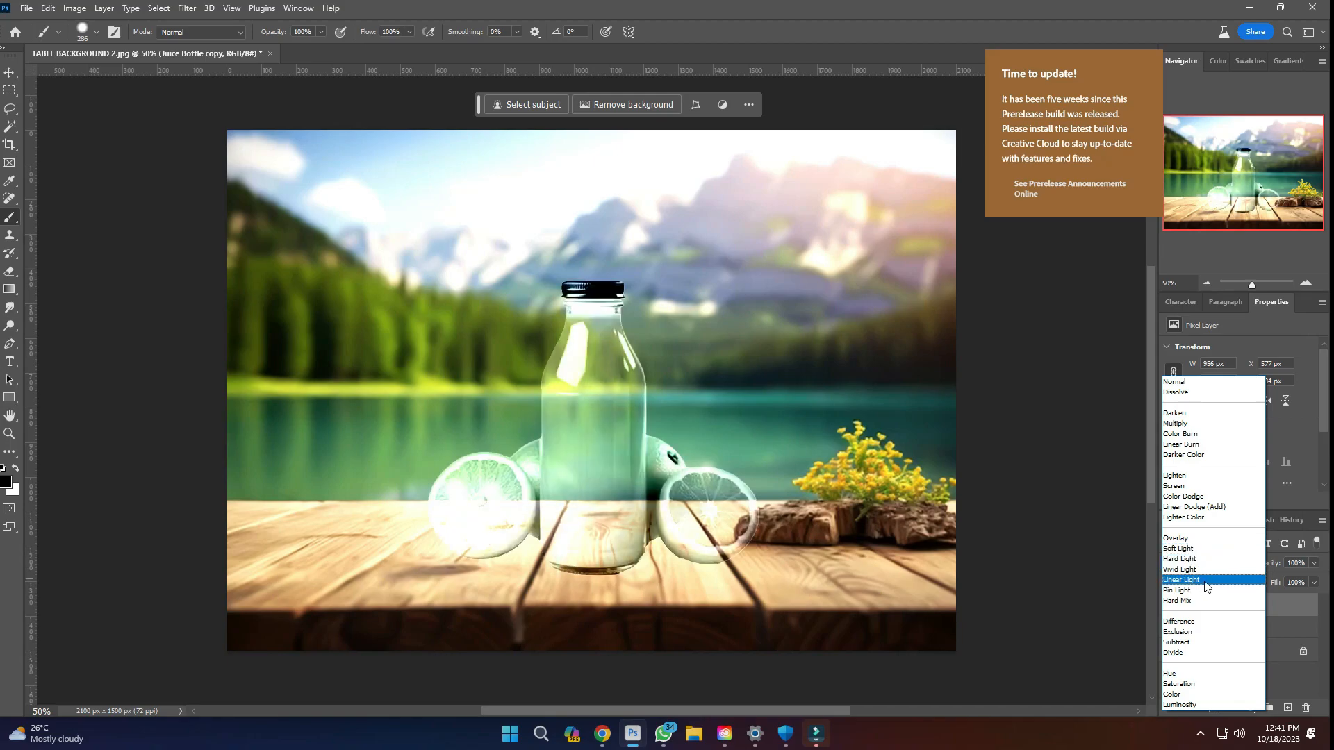
{"action": "left_click", "coordinate": [1206, 581]}
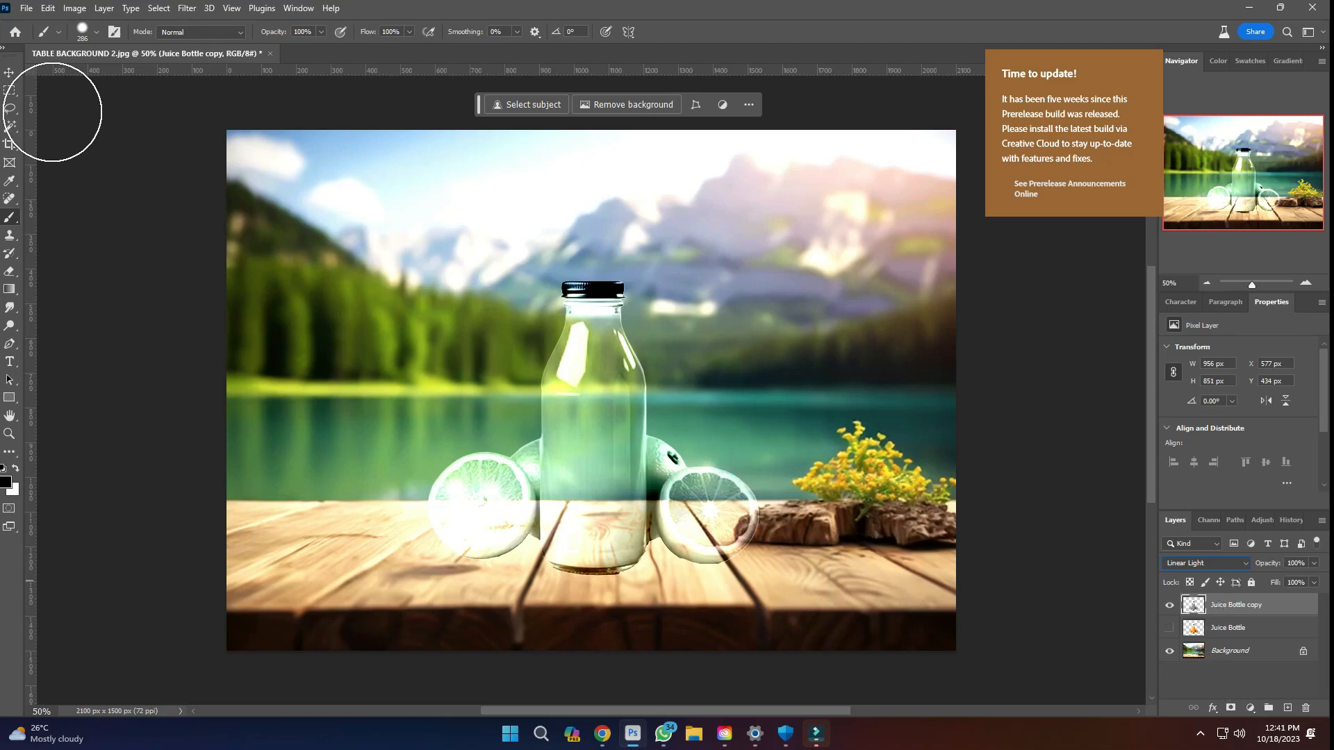
Step: Apply a Levels adjustment to the Juice Bottle copy with input levels 46, 1.11 and 252
{"action": "left_click", "coordinate": [12, 74]}
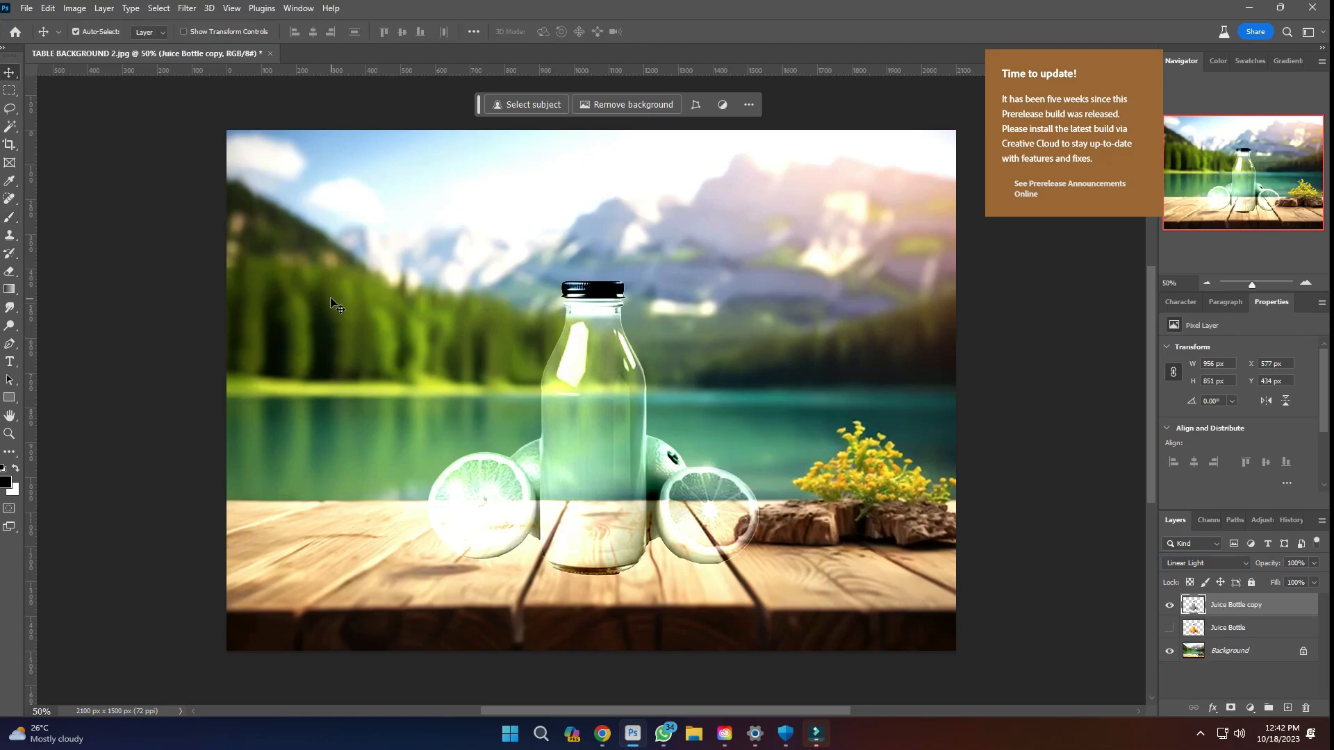
{"action": "key", "text": "ctrl"}
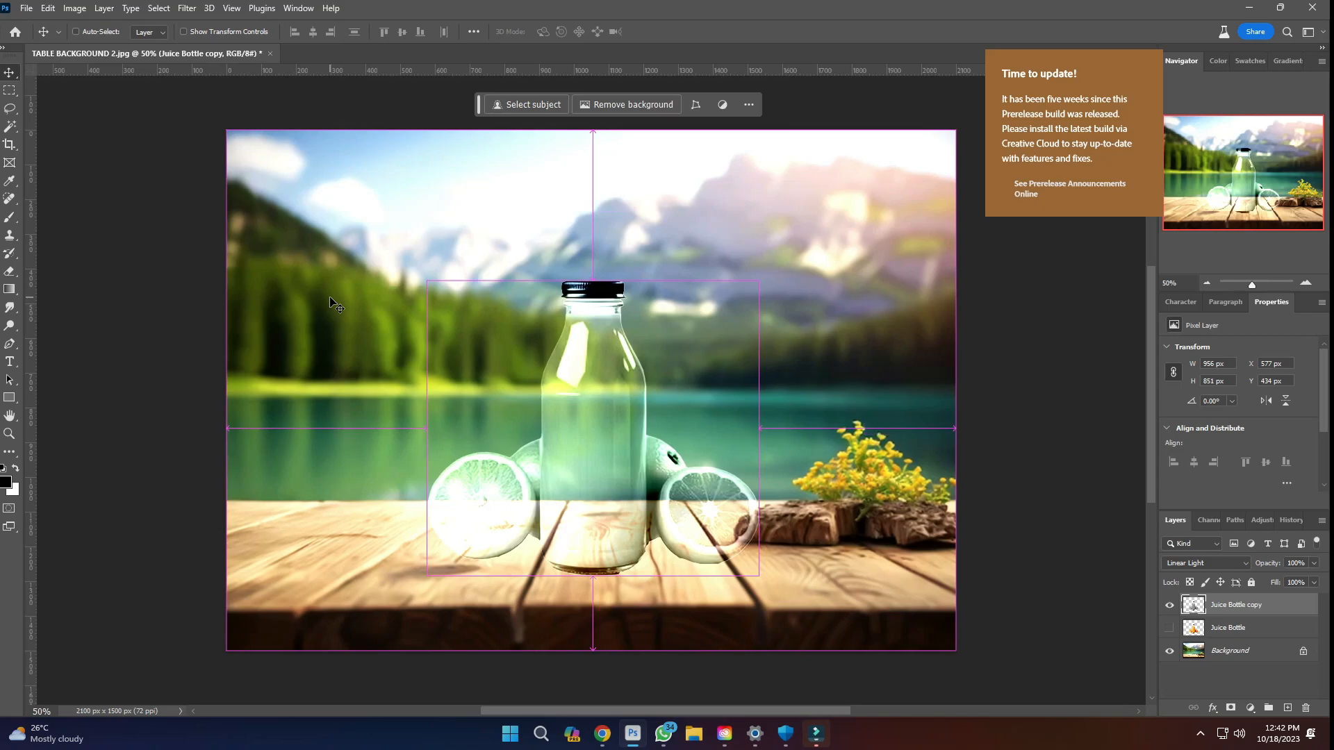
{"action": "key", "text": "ctrl+l"}
{"action": "left_click_drag", "start_coordinate": [807, 437], "coordinate": [897, 432]}
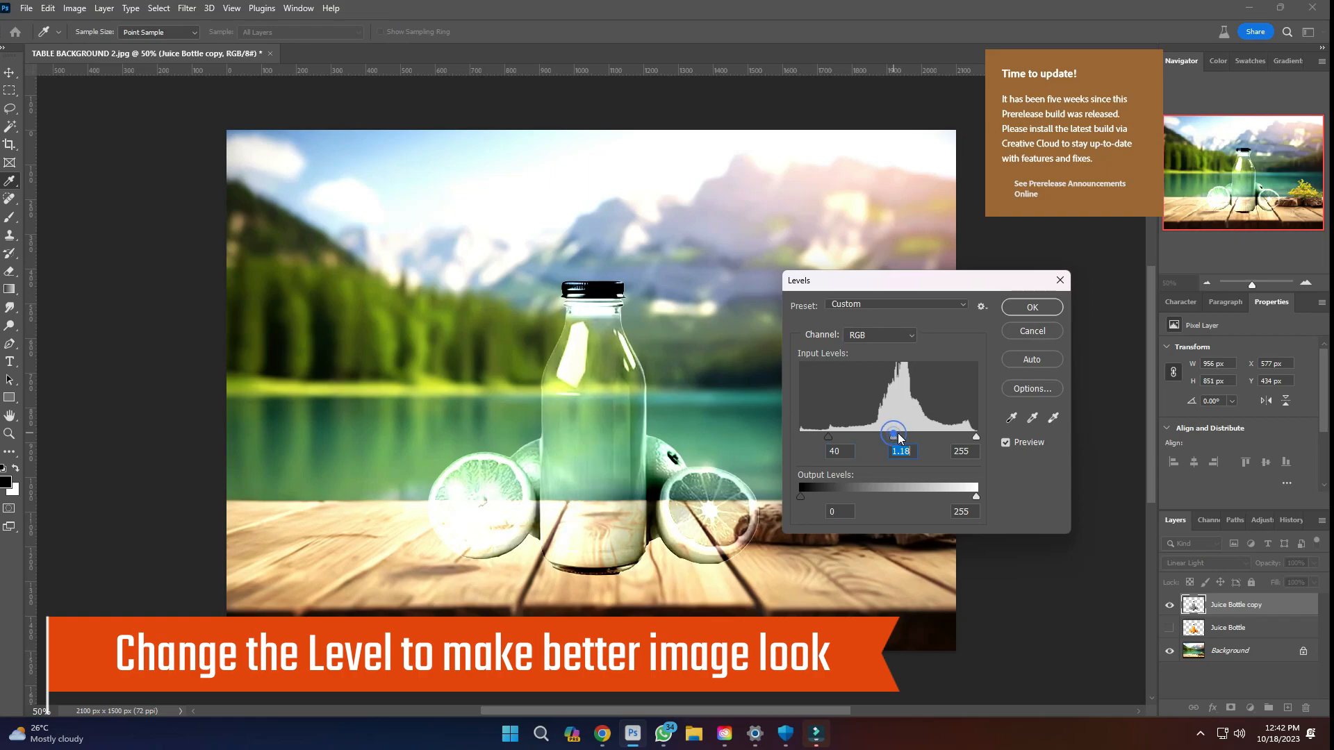
{"action": "left_click", "coordinate": [902, 436]}
{"action": "left_click", "coordinate": [945, 435]}
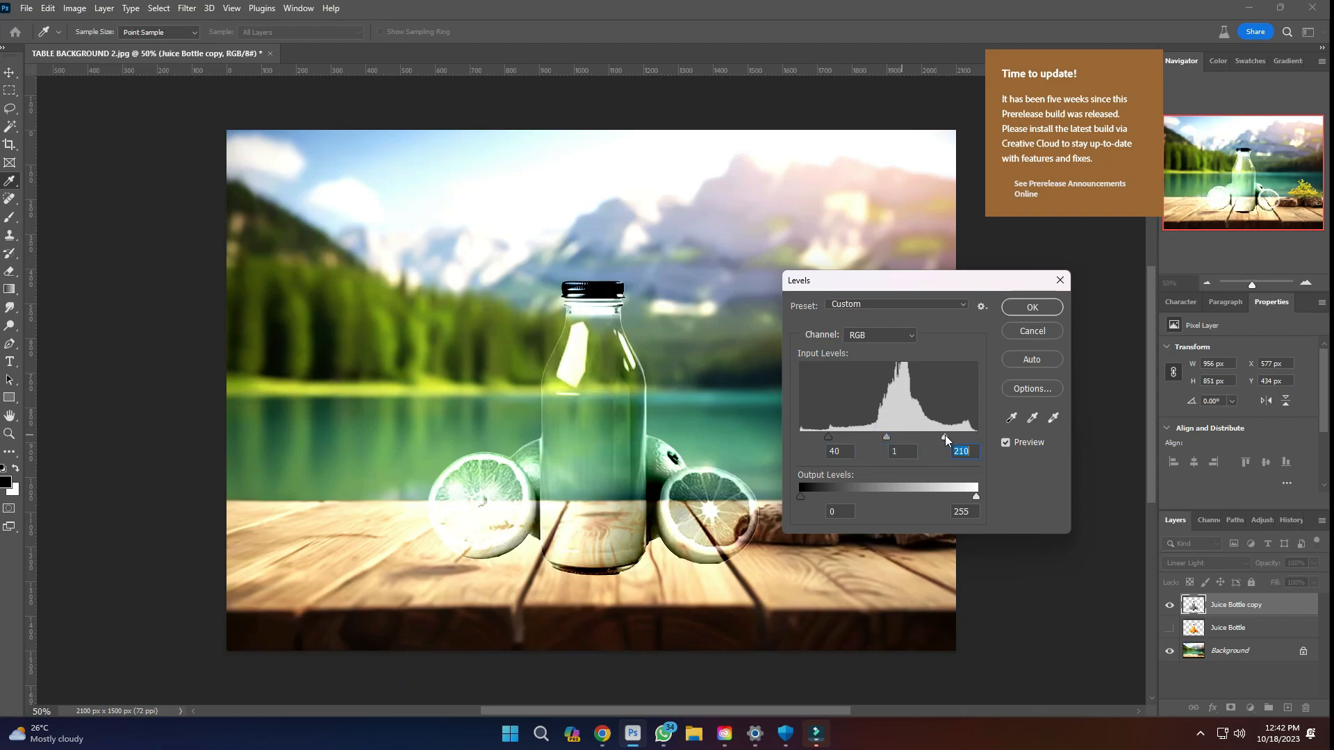
{"action": "left_click_drag", "start_coordinate": [954, 436], "coordinate": [976, 441]}
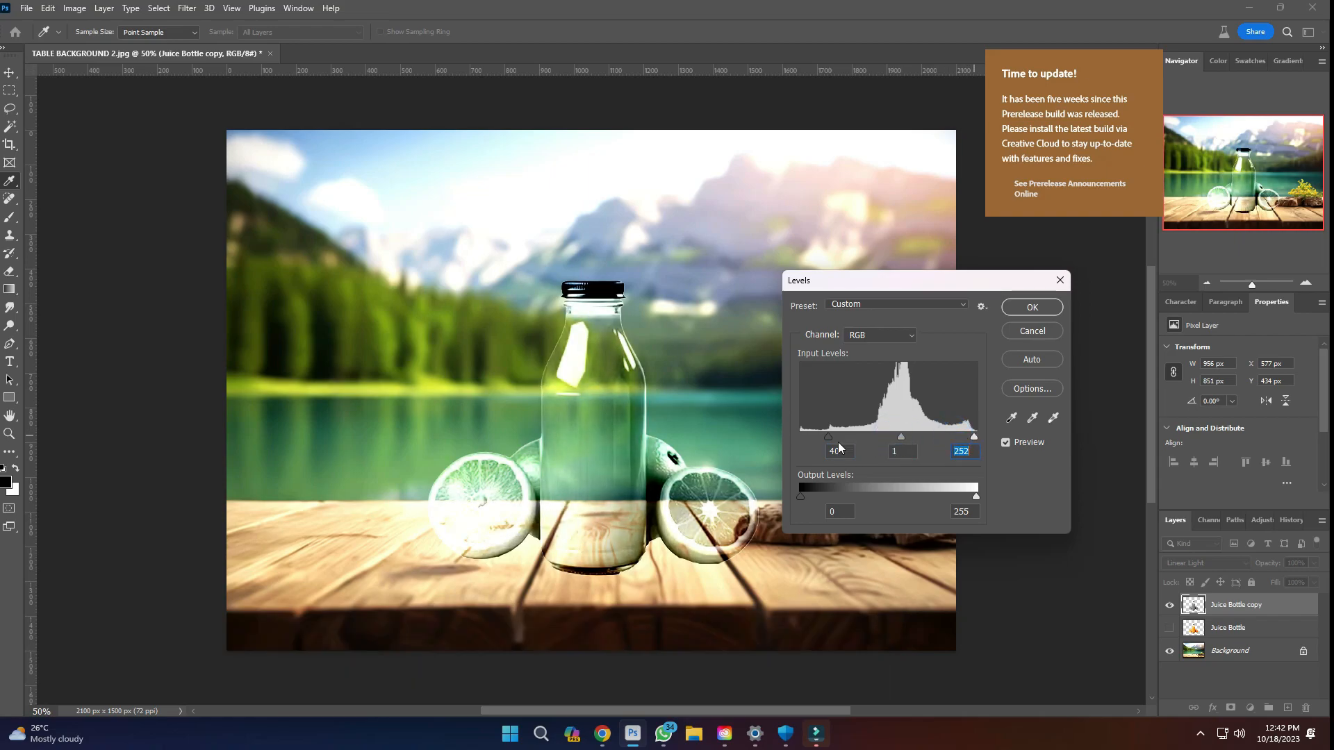
{"action": "mouse_move", "coordinate": [831, 435]}
{"action": "left_mouse_down"}
{"action": "mouse_move", "coordinate": [901, 436]}
{"action": "mouse_move", "coordinate": [833, 437]}
{"action": "left_mouse_up"}
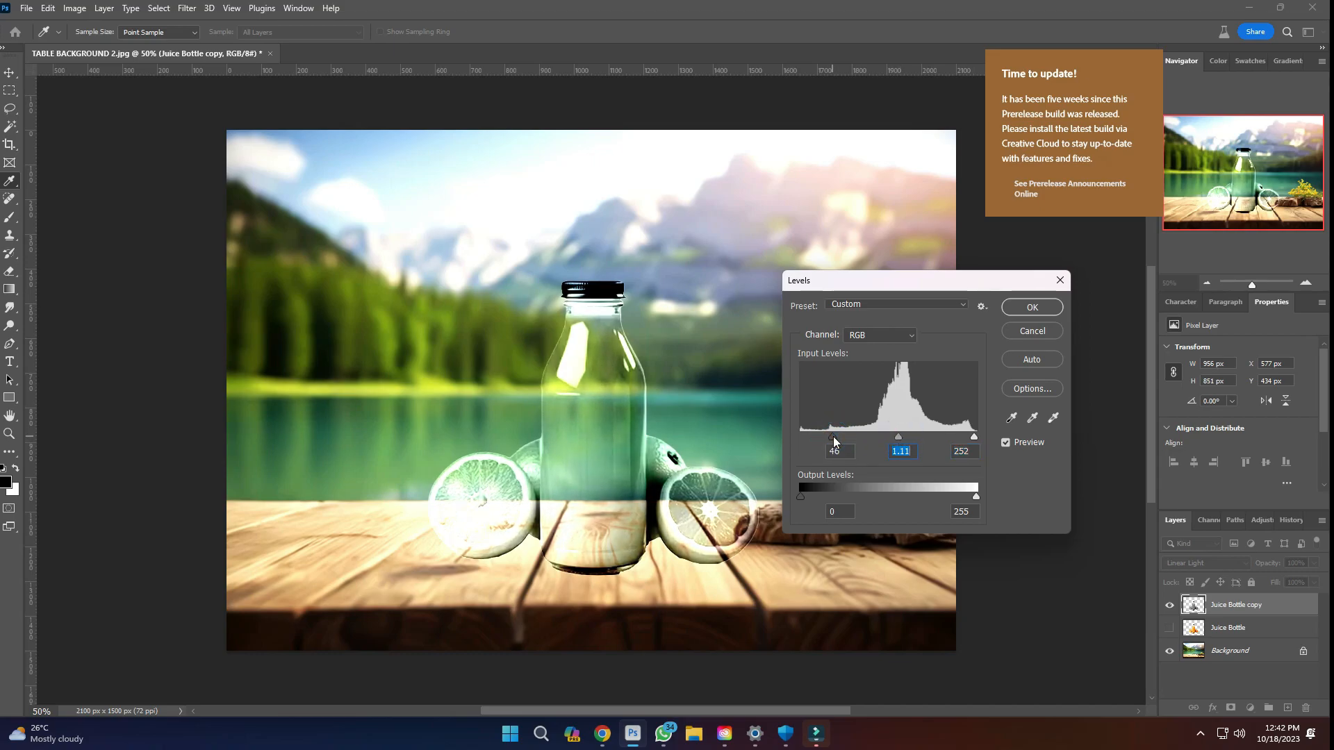
{"action": "left_click", "coordinate": [1024, 306]}
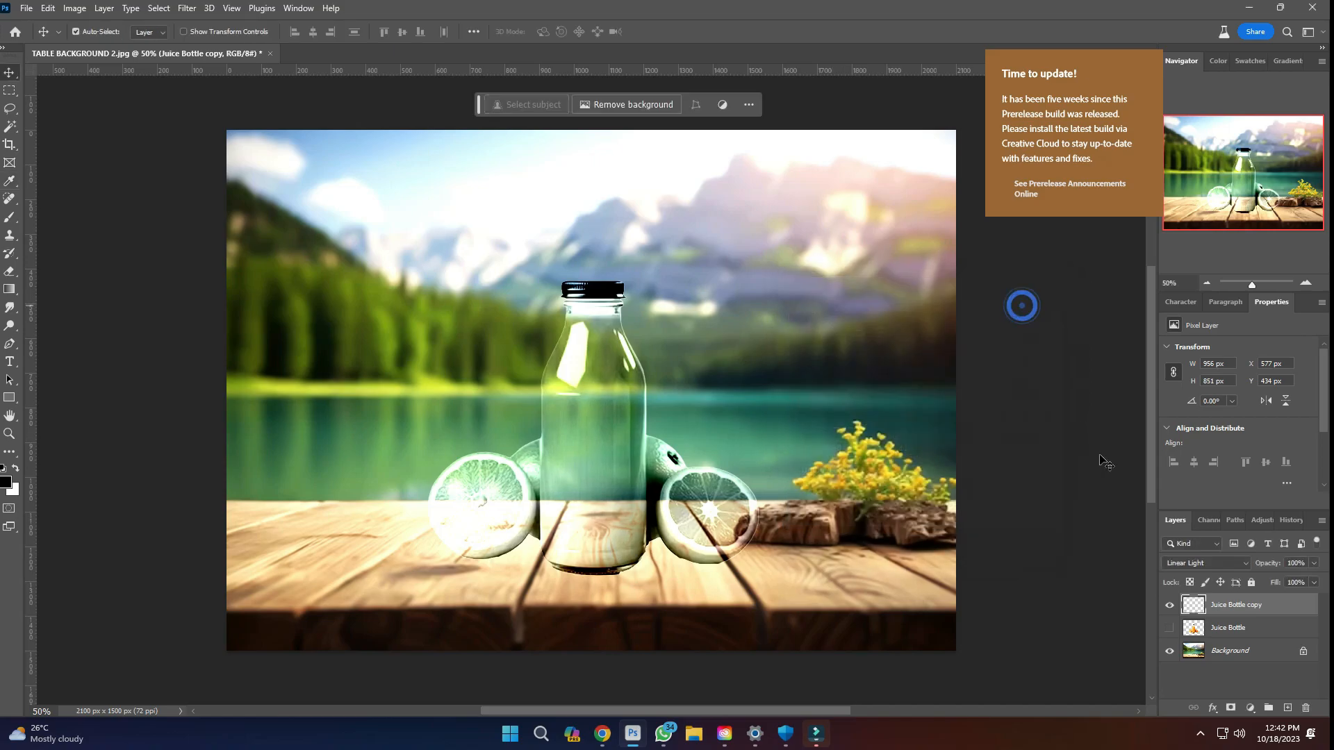
Step: Show the original Juice Bottle layer again and add a layer mask to both it and the Juice Bottle copy
{"action": "left_click", "coordinate": [1169, 629]}
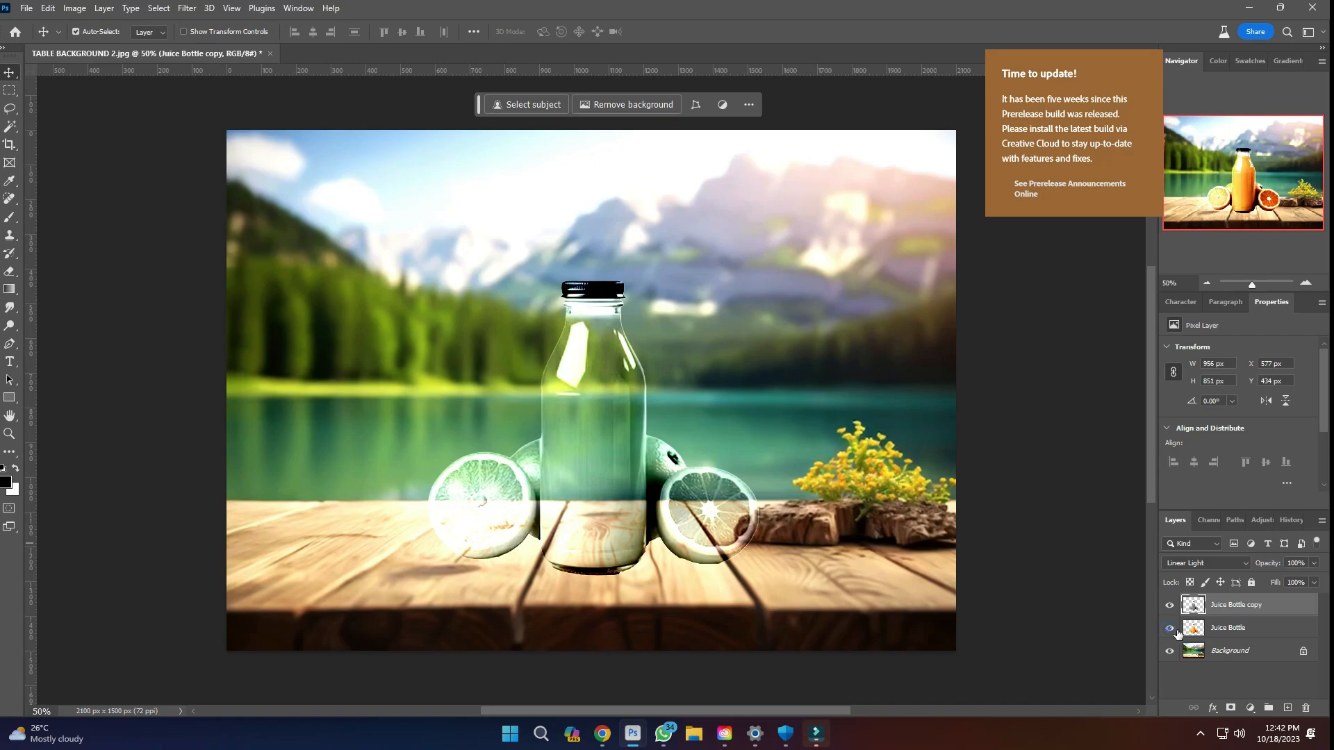
{"action": "left_click", "coordinate": [1237, 629]}
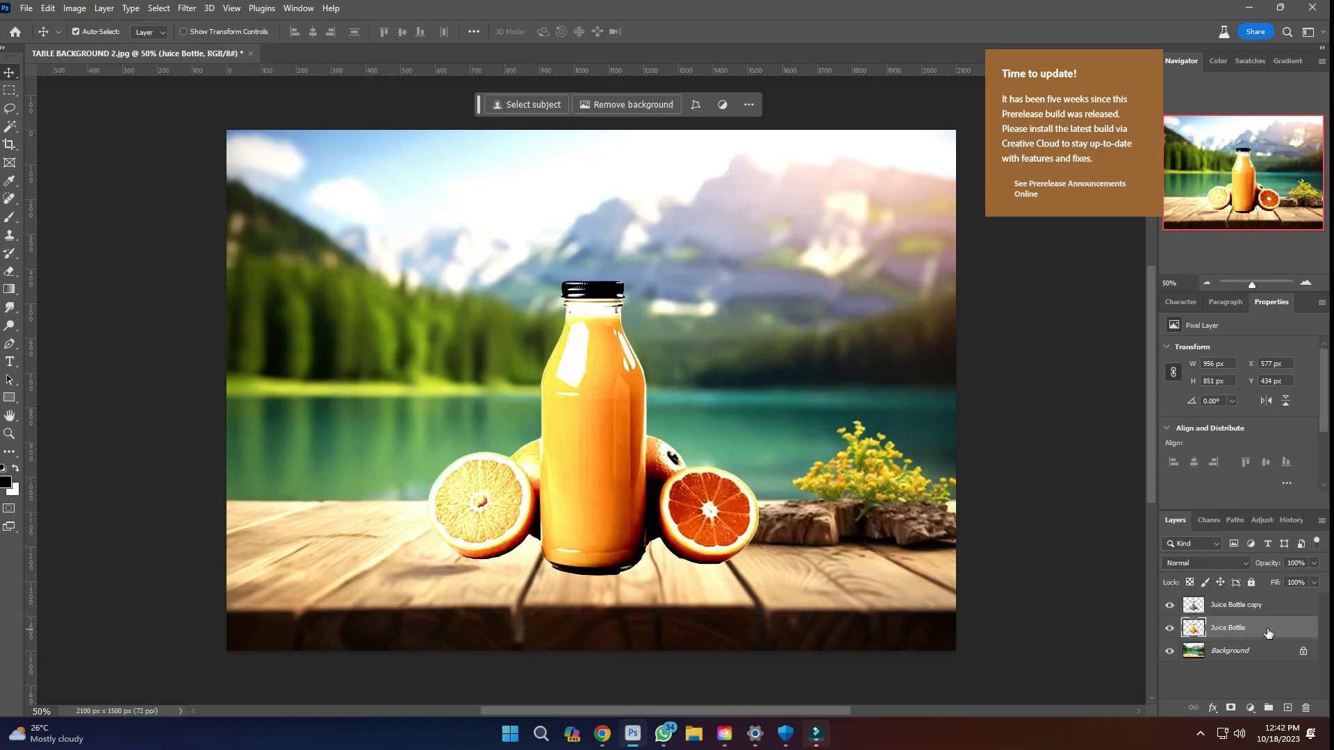
{"action": "left_click", "coordinate": [1232, 708]}
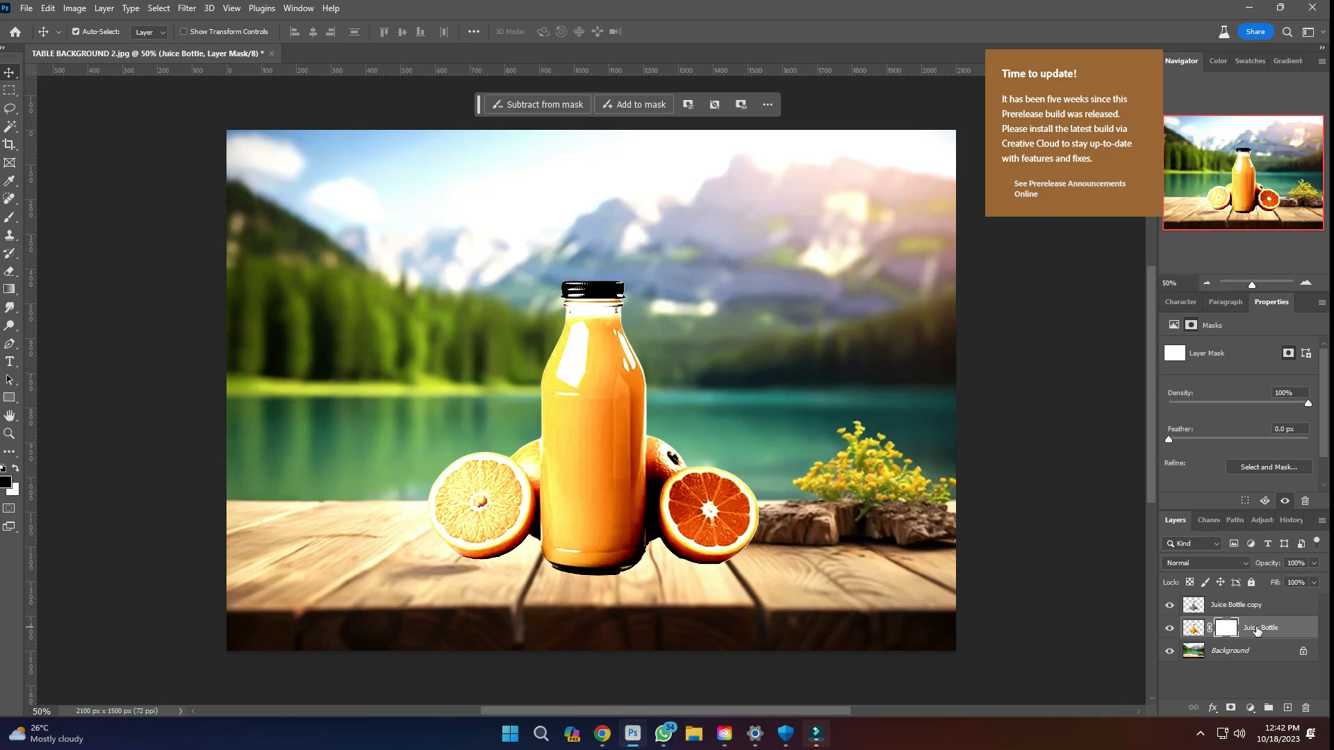
{"action": "left_click", "coordinate": [1213, 601]}
{"action": "left_click", "coordinate": [1229, 709]}
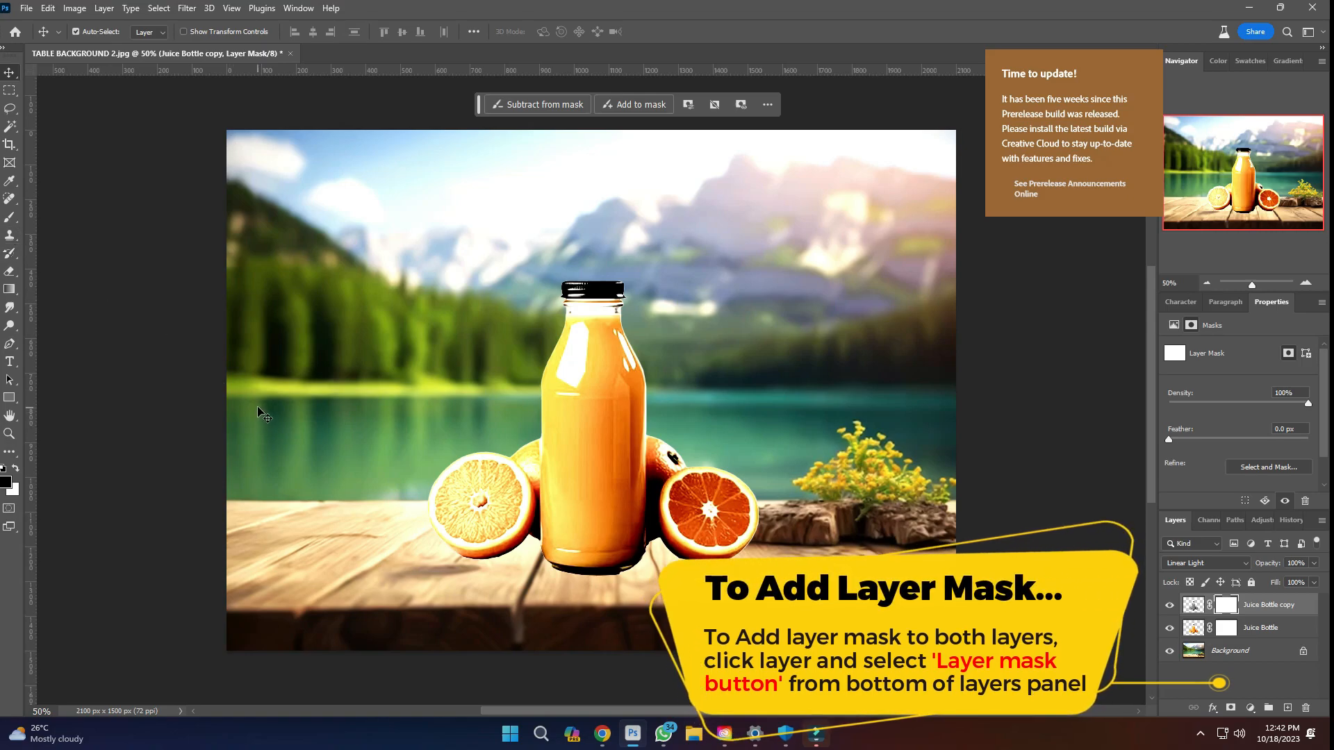
Step: Brush black on the Juice Bottle copy's mask over the bottle's lower half and the oranges
{"action": "left_click", "coordinate": [1170, 629]}
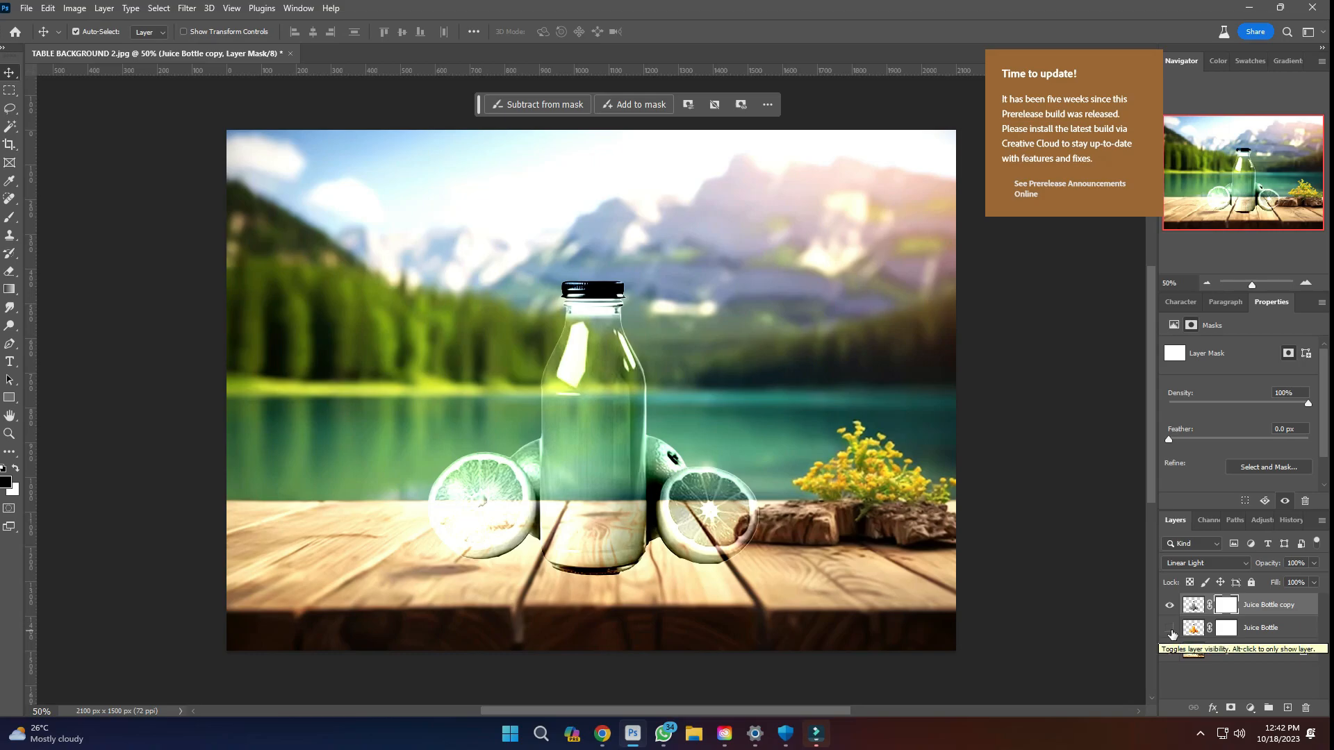
{"action": "left_click", "coordinate": [1171, 630]}
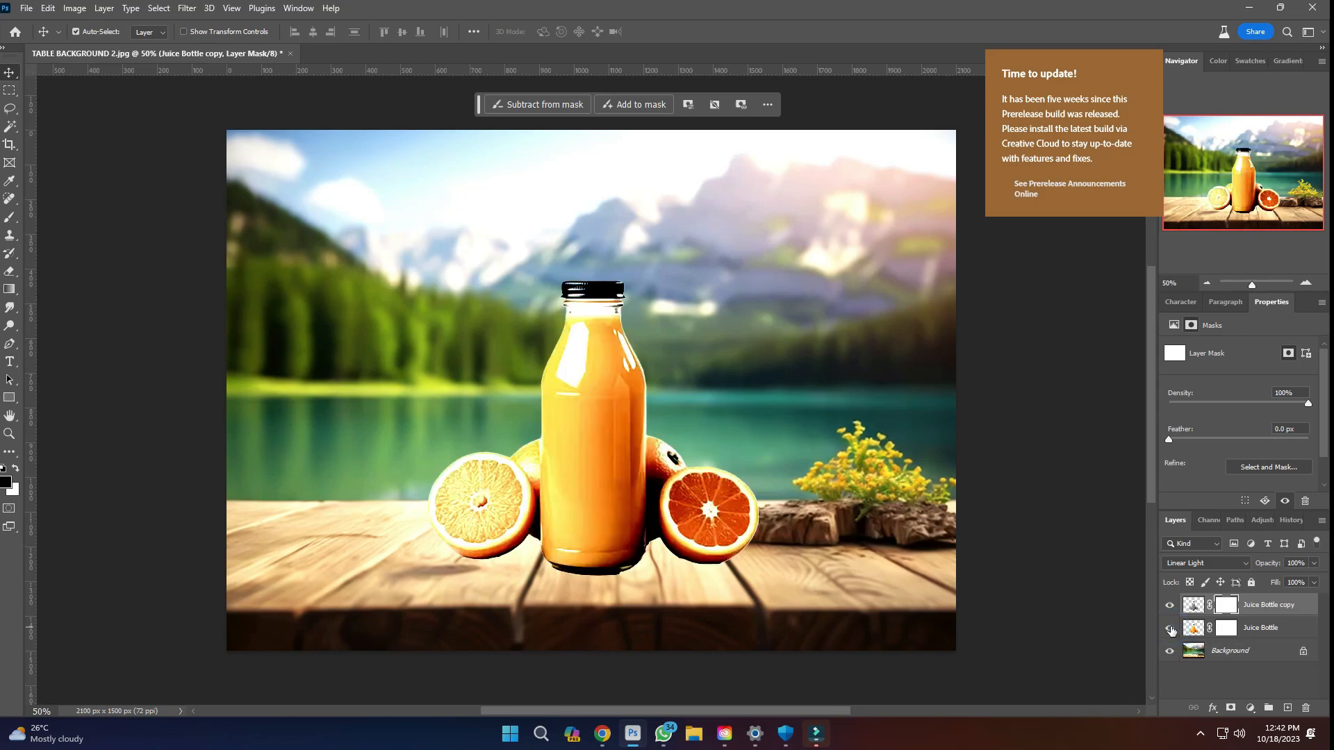
{"action": "left_click", "coordinate": [12, 219]}
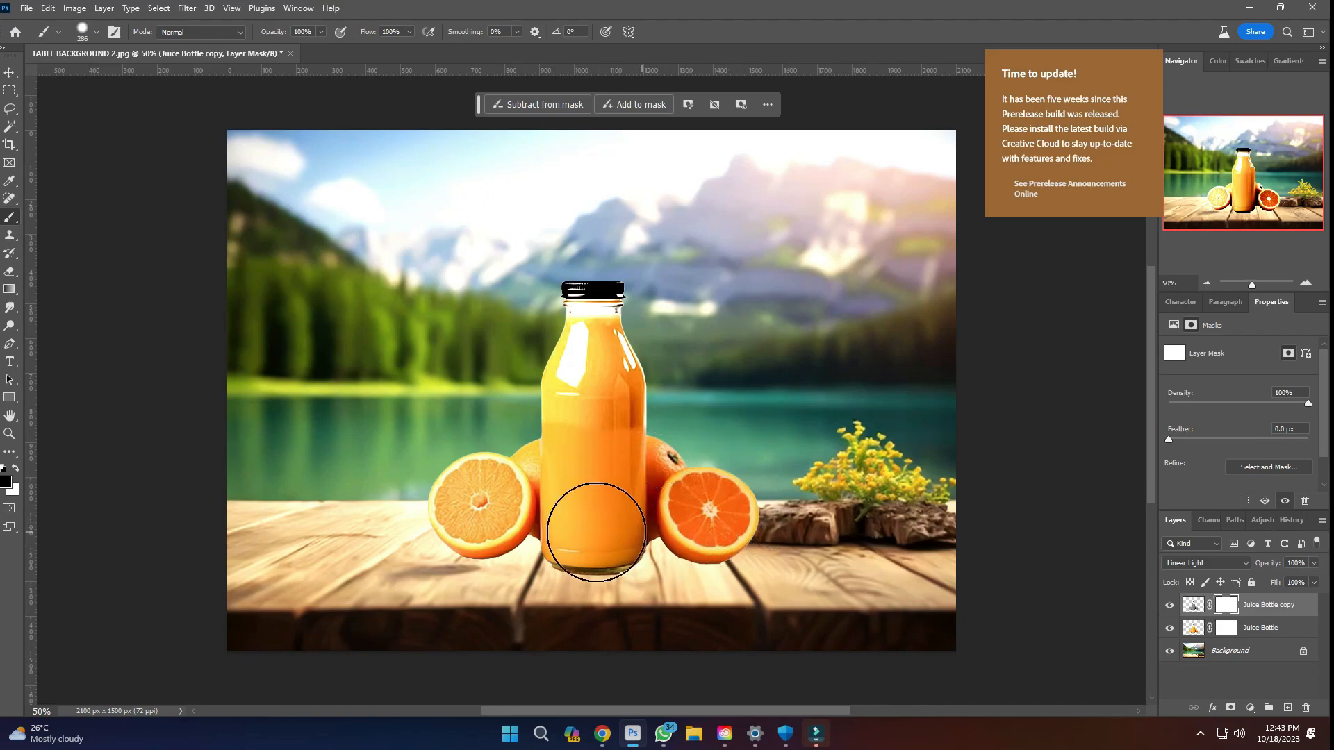
{"action": "left_click", "coordinate": [469, 515]}
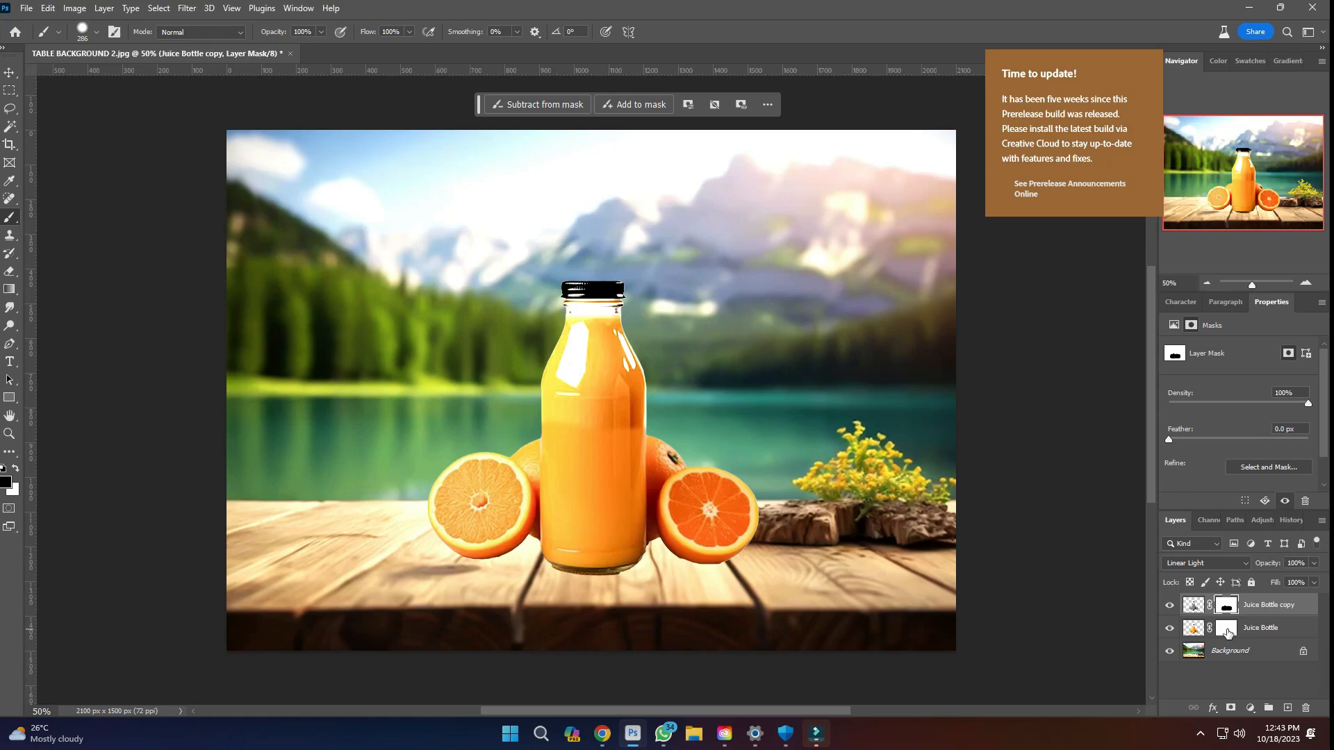
Step: Brush black on the Juice Bottle layer's mask to hide the juice in the bottle's upper part and neck
{"action": "left_click", "coordinate": [1227, 629]}
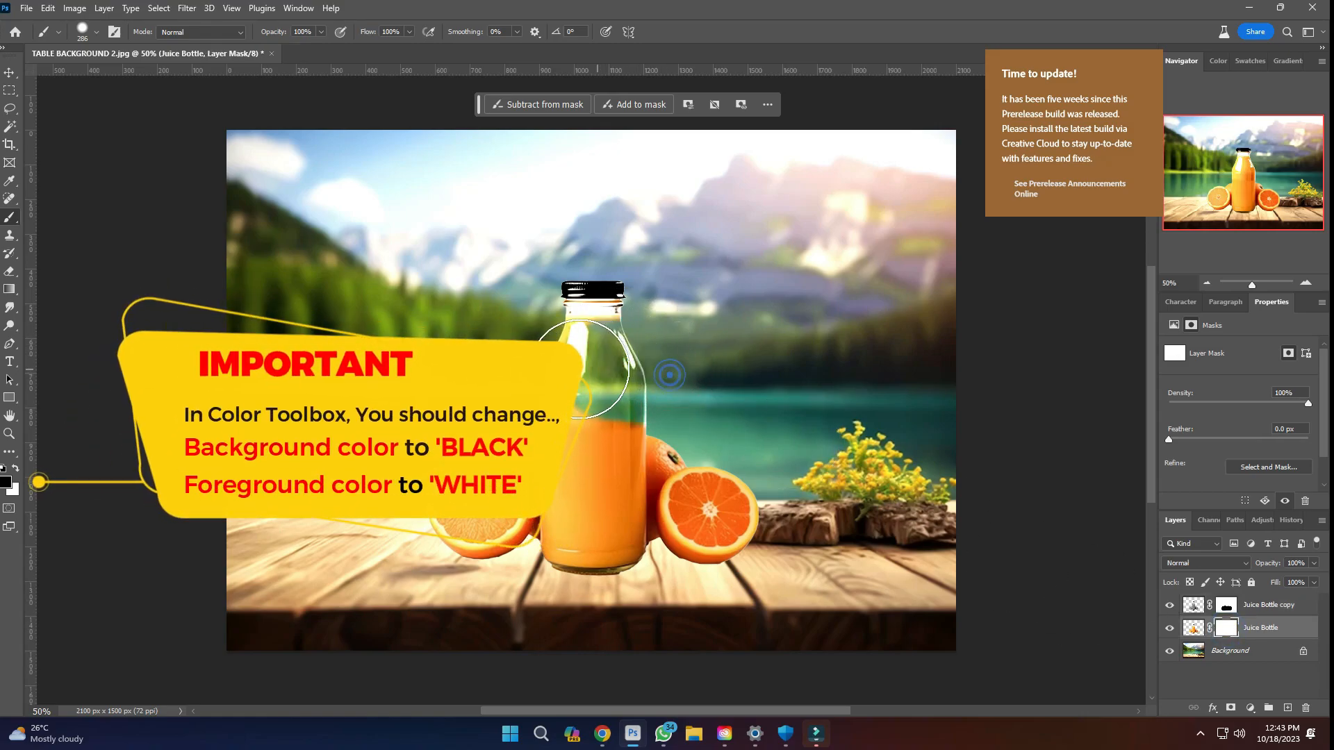
{"action": "mouse_move", "coordinate": [590, 295]}
{"action": "left_mouse_down"}
{"action": "mouse_move", "coordinate": [688, 336]}
{"action": "mouse_move", "coordinate": [670, 354]}
{"action": "left_mouse_up"}
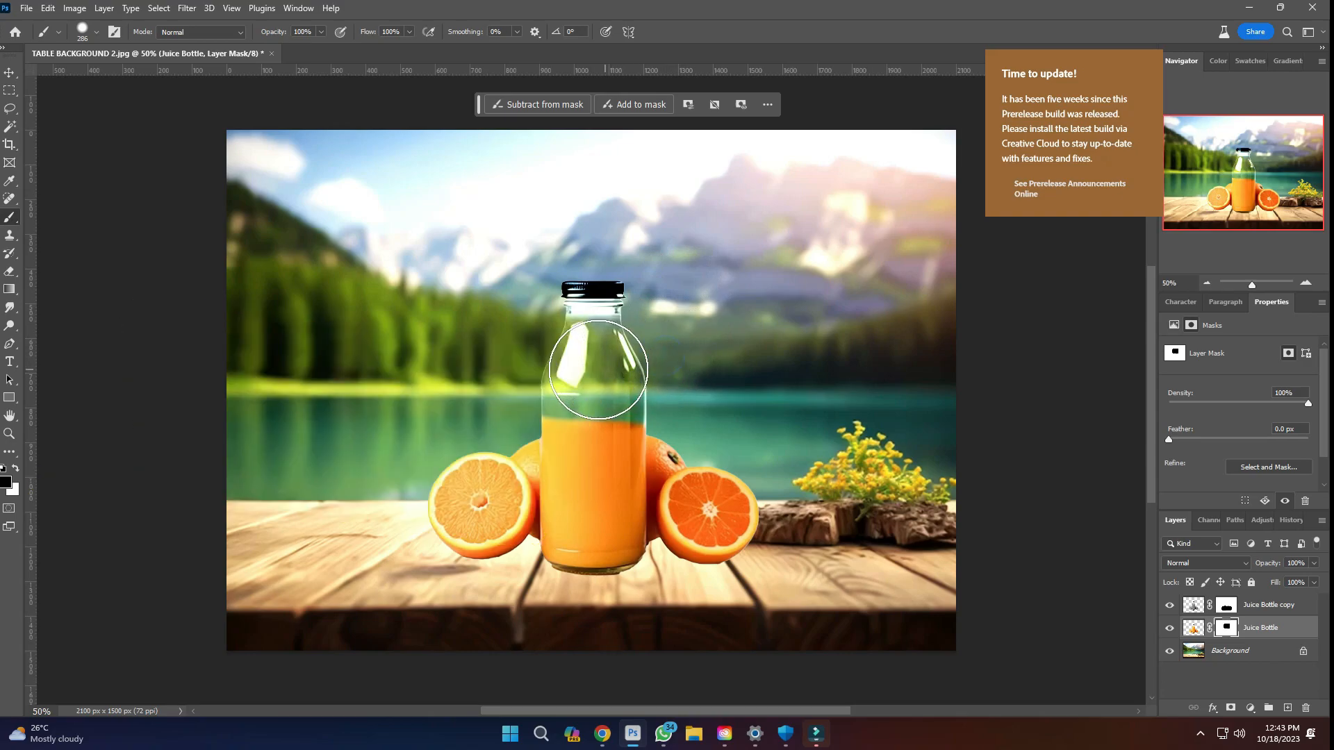
{"action": "left_click_drag", "start_coordinate": [485, 369], "coordinate": [588, 371]}
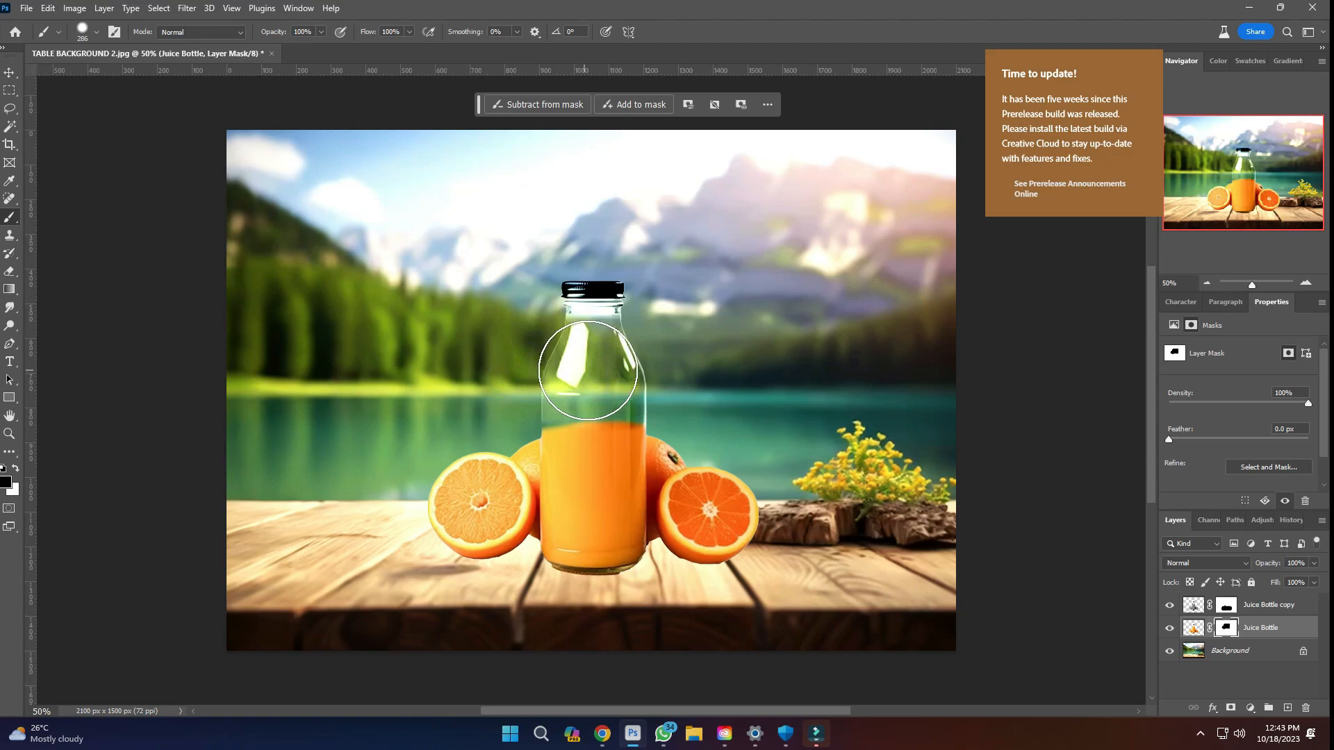
{"action": "left_click_drag", "start_coordinate": [674, 383], "coordinate": [569, 382]}
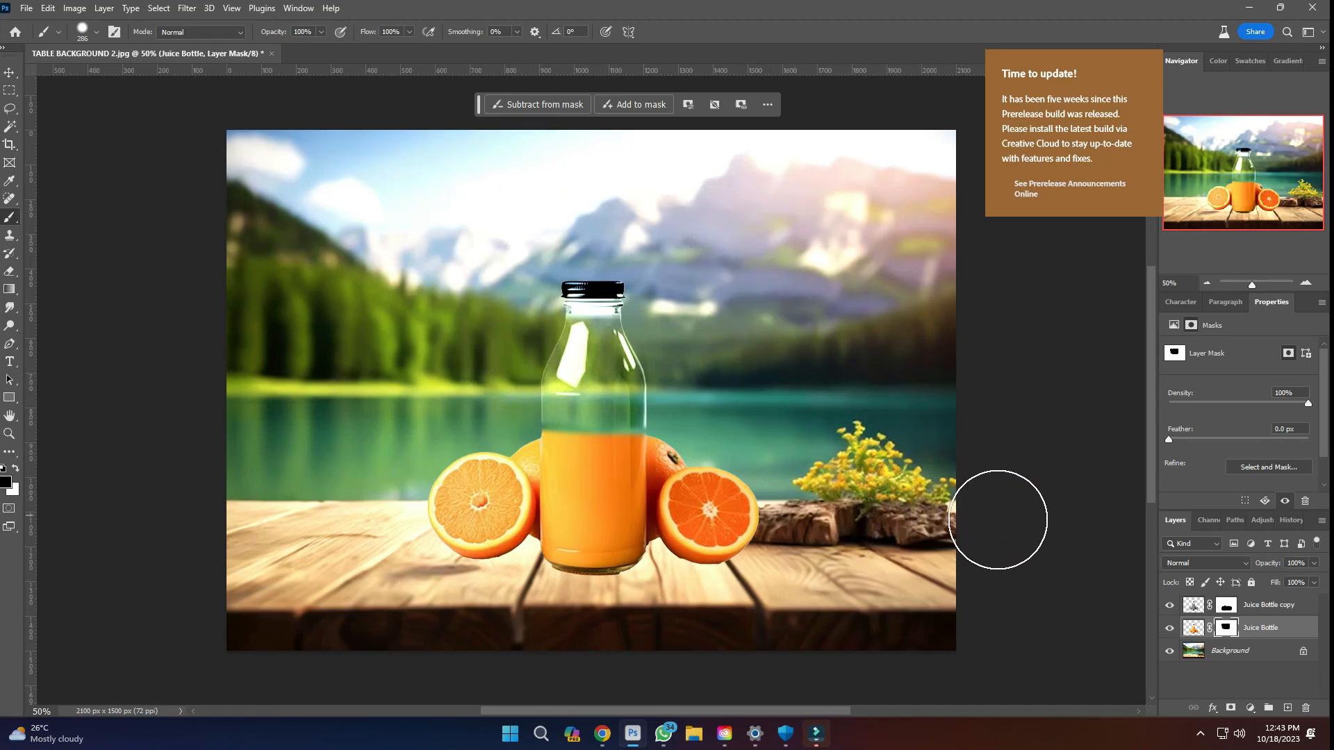
{"action": "left_click", "coordinate": [1193, 629]}
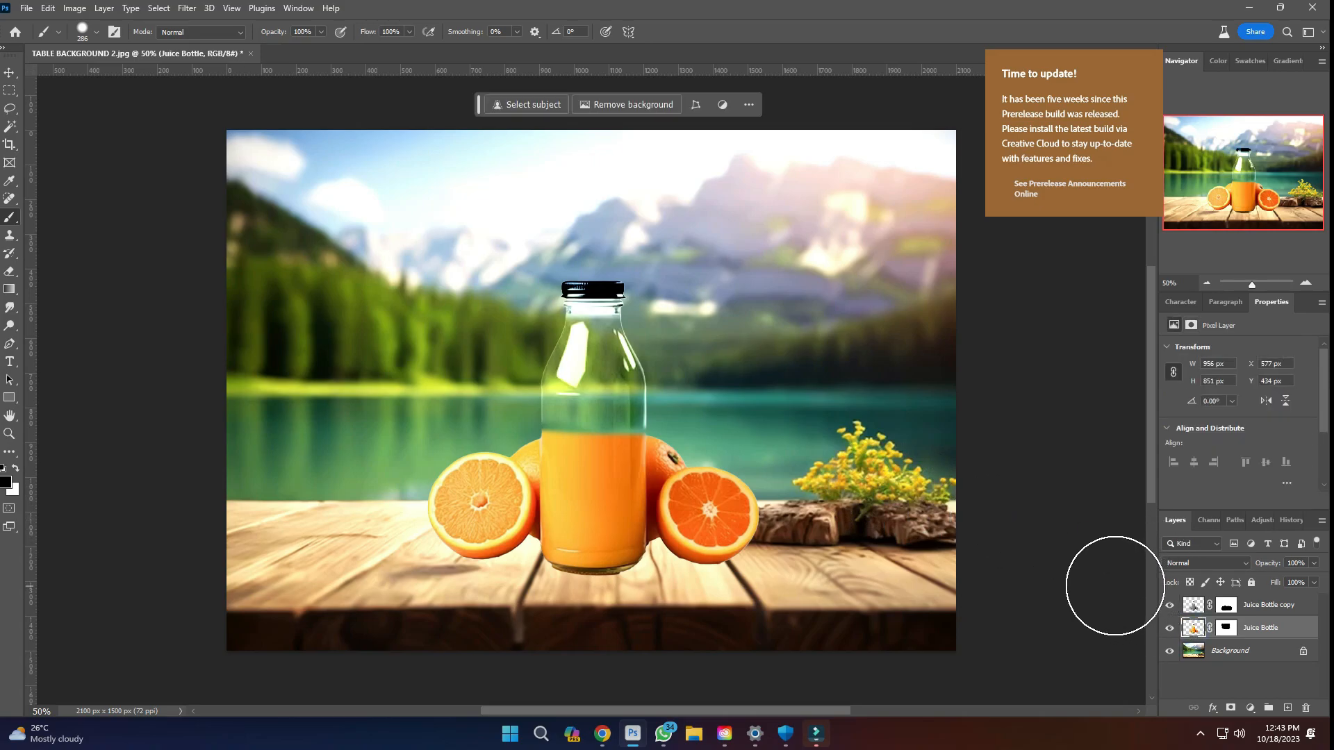
Step: Apply a Levels adjustment to the Juice Bottle layer with input levels 36, 1.1 and 231
{"action": "key", "text": "ctrl+l"}
{"action": "left_click_drag", "start_coordinate": [802, 435], "coordinate": [810, 438]}
{"action": "left_click_drag", "start_coordinate": [814, 436], "coordinate": [956, 436]}
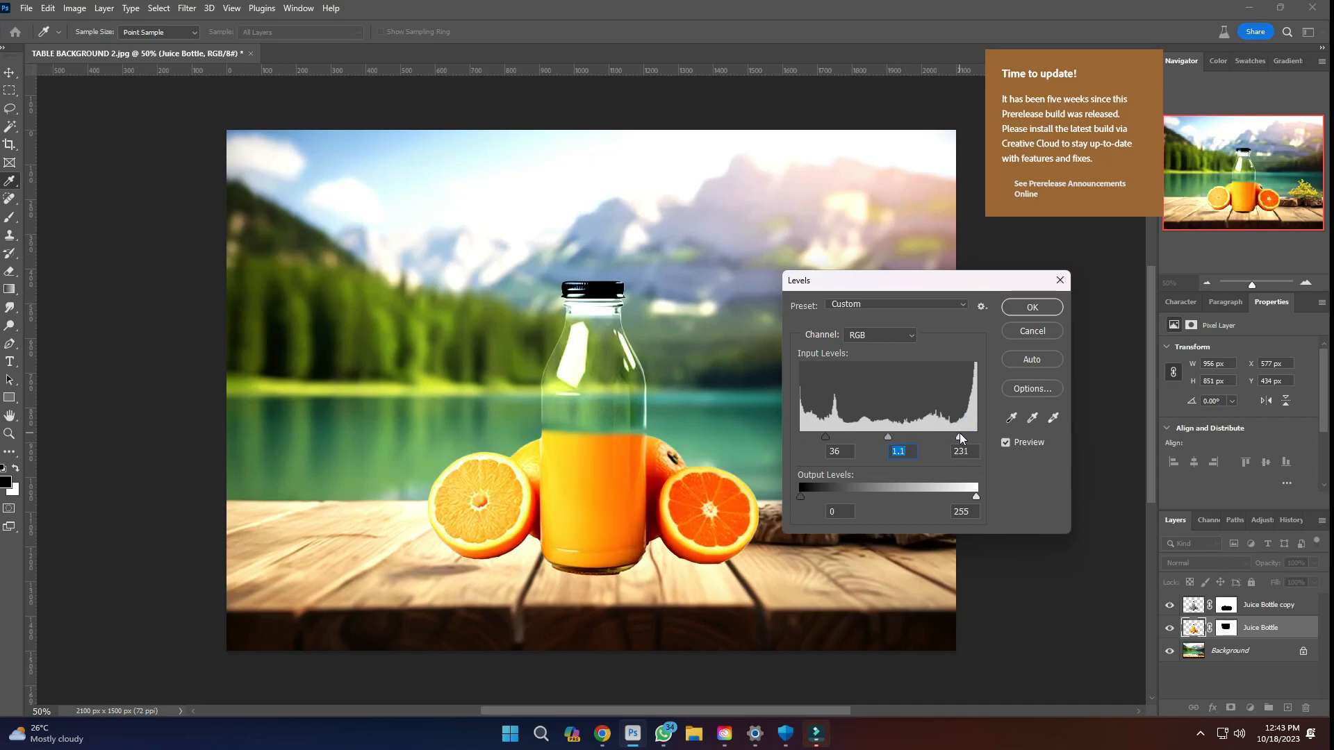
{"action": "left_click", "coordinate": [960, 433]}
{"action": "left_click", "coordinate": [1032, 308]}
{"action": "key", "text": "b"}
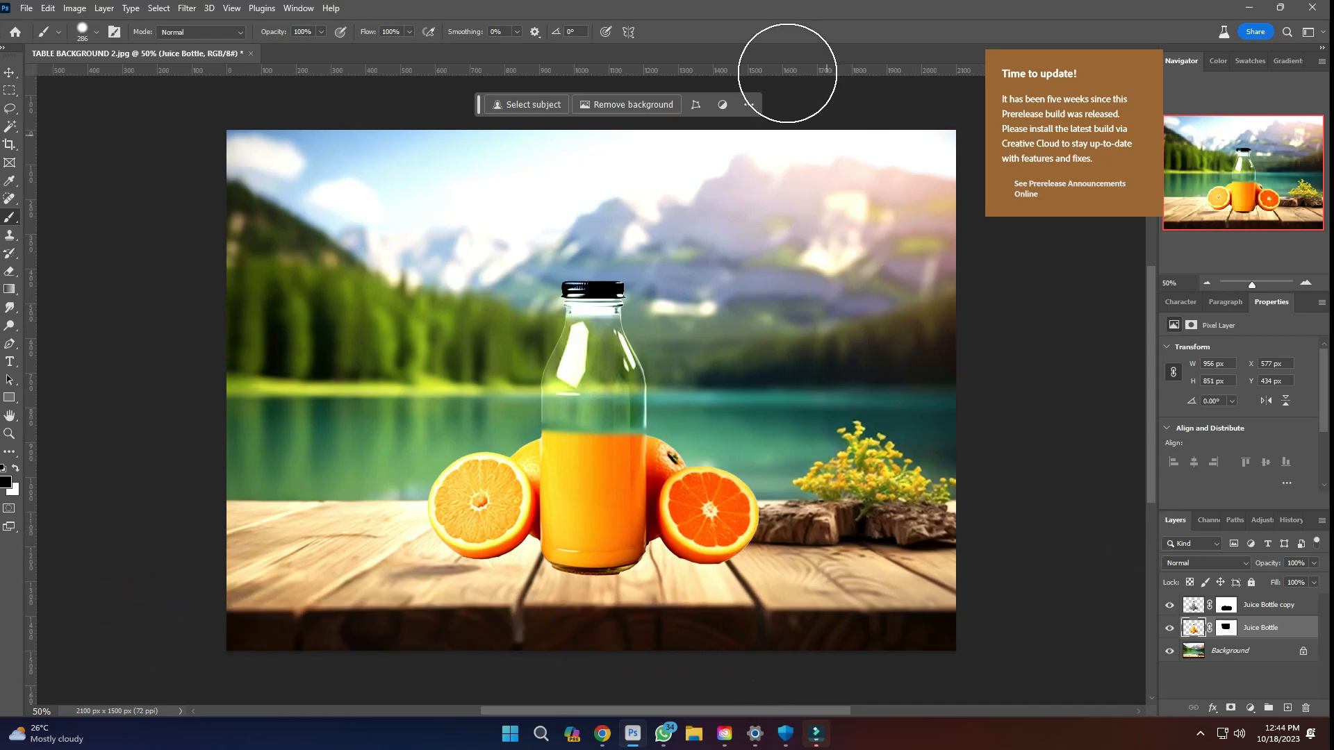
Step: Export the composite to the Desktop as a JPG named "TABLE BACKGROUND with Transparanet Juice bottle"
{"action": "left_click", "coordinate": [27, 10]}
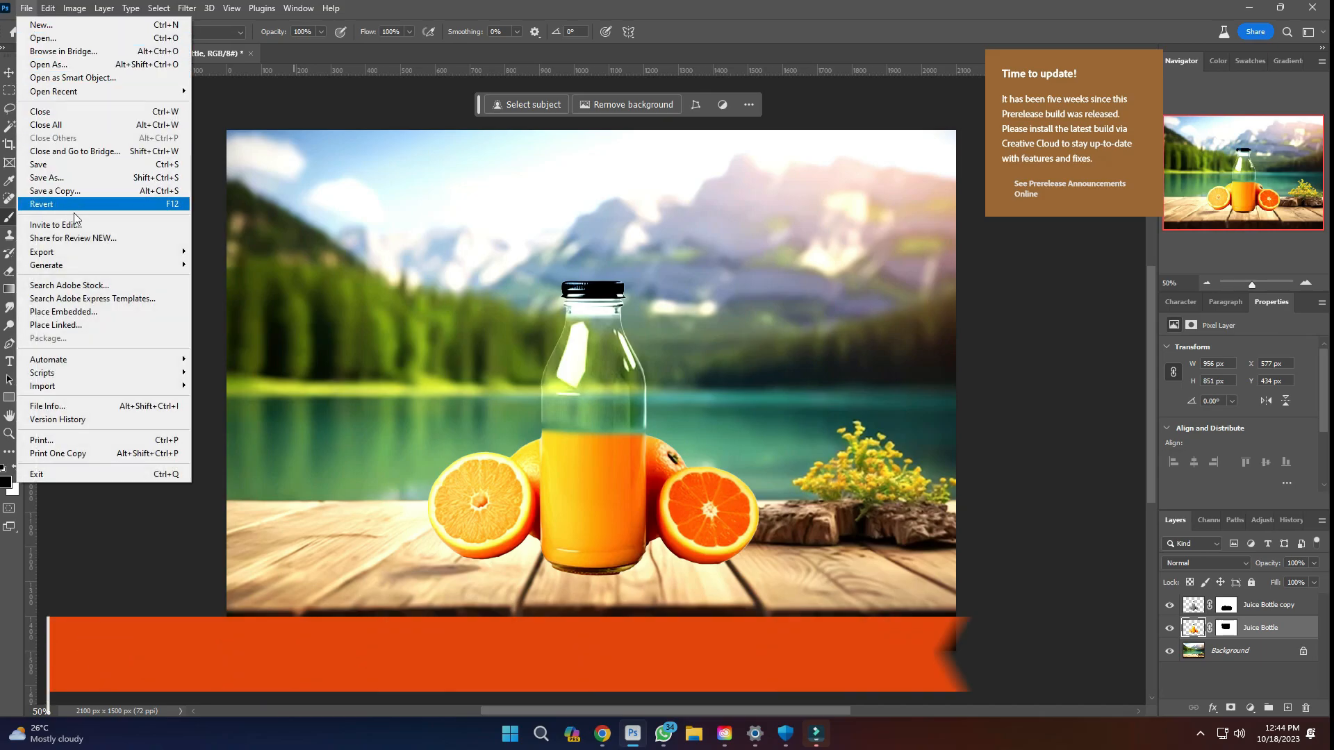
{"action": "mouse_move", "coordinate": [159, 254]}
{"action": "left_click", "coordinate": [232, 251]}
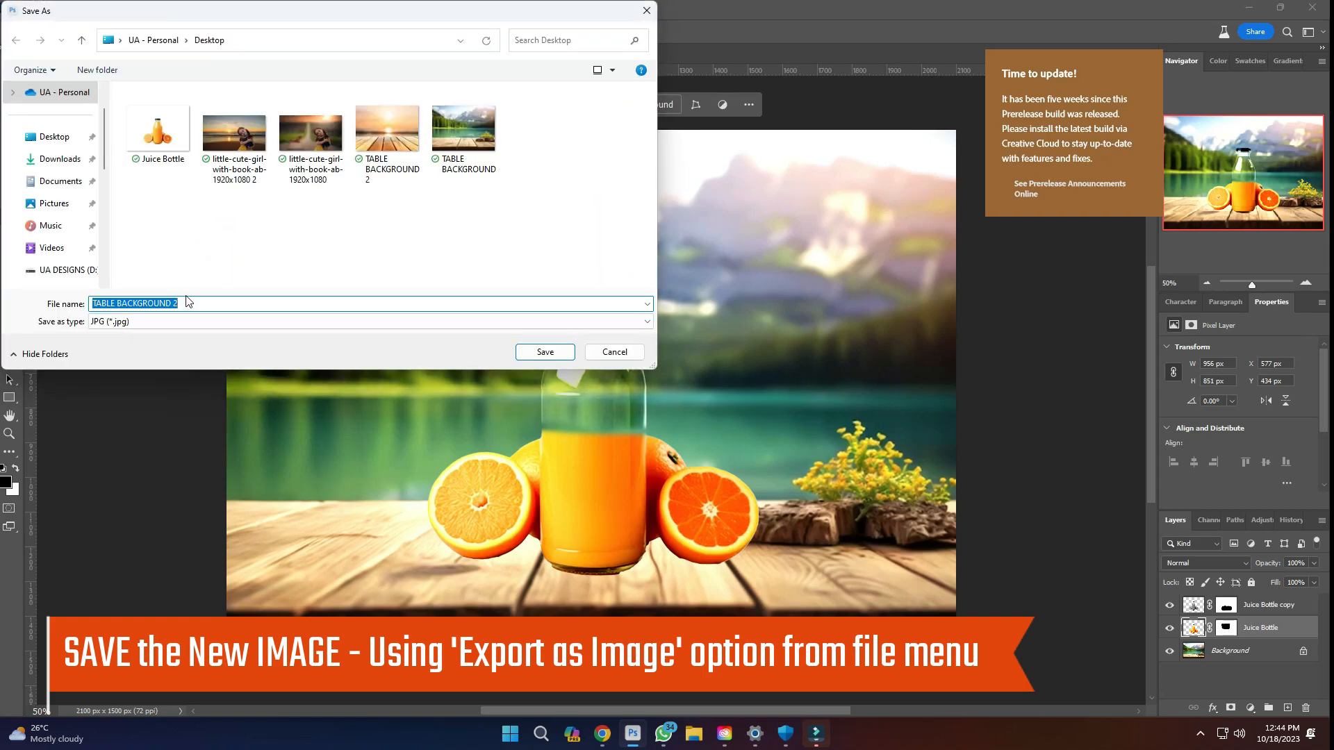
{"action": "left_click", "coordinate": [193, 306]}
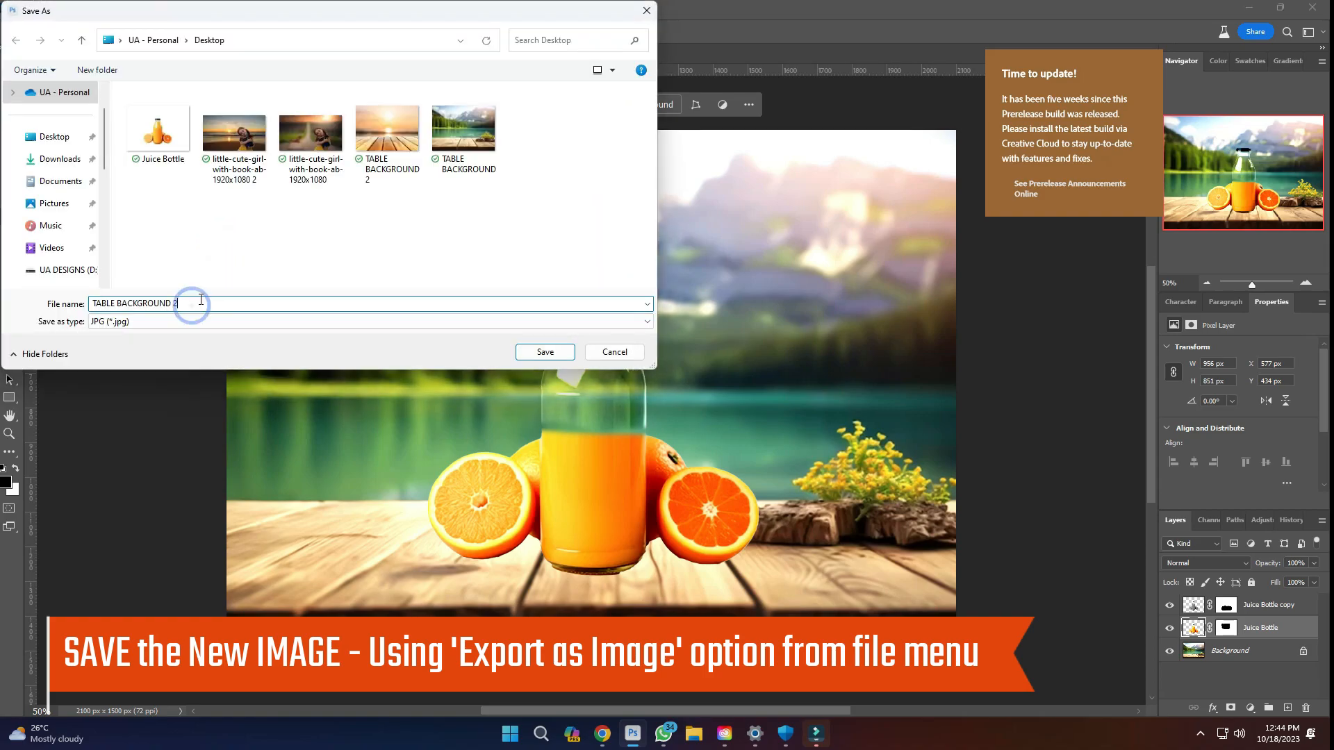
{"action": "key", "text": "BackSpace"}
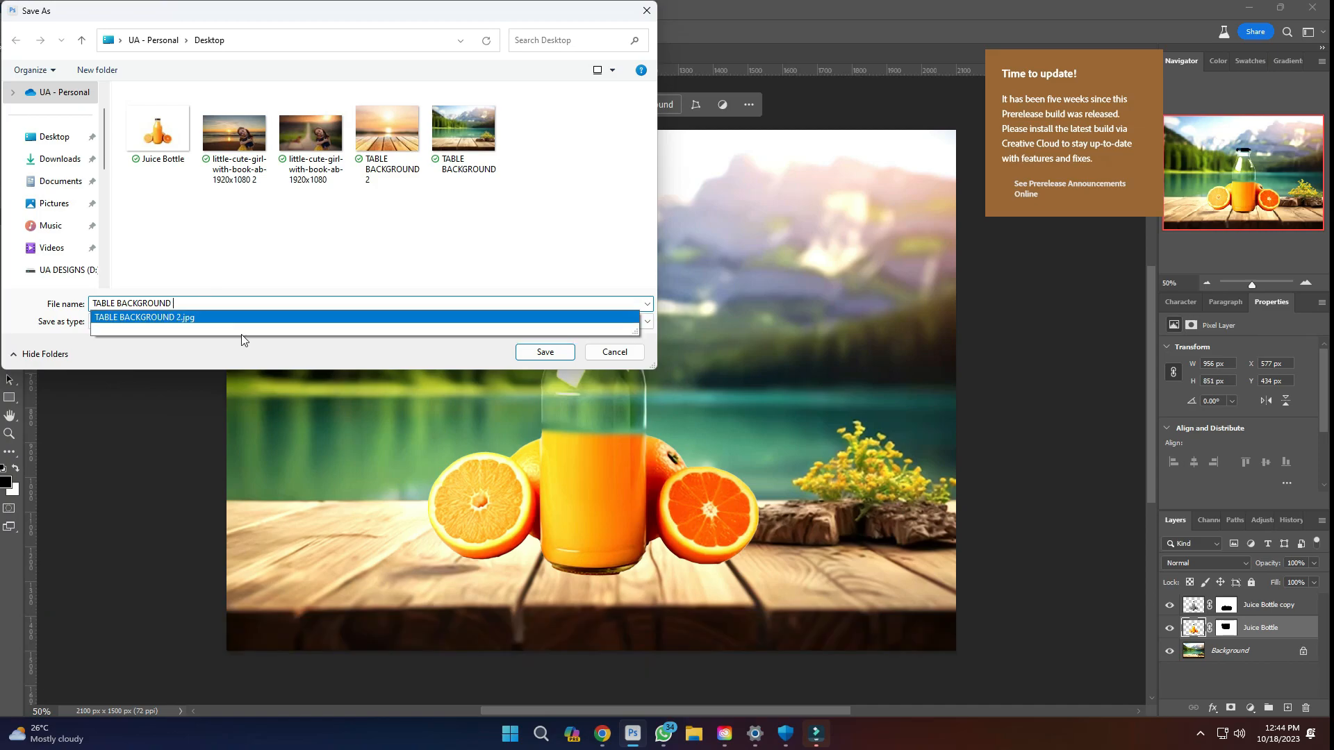
{"action": "type", "text": "with "}
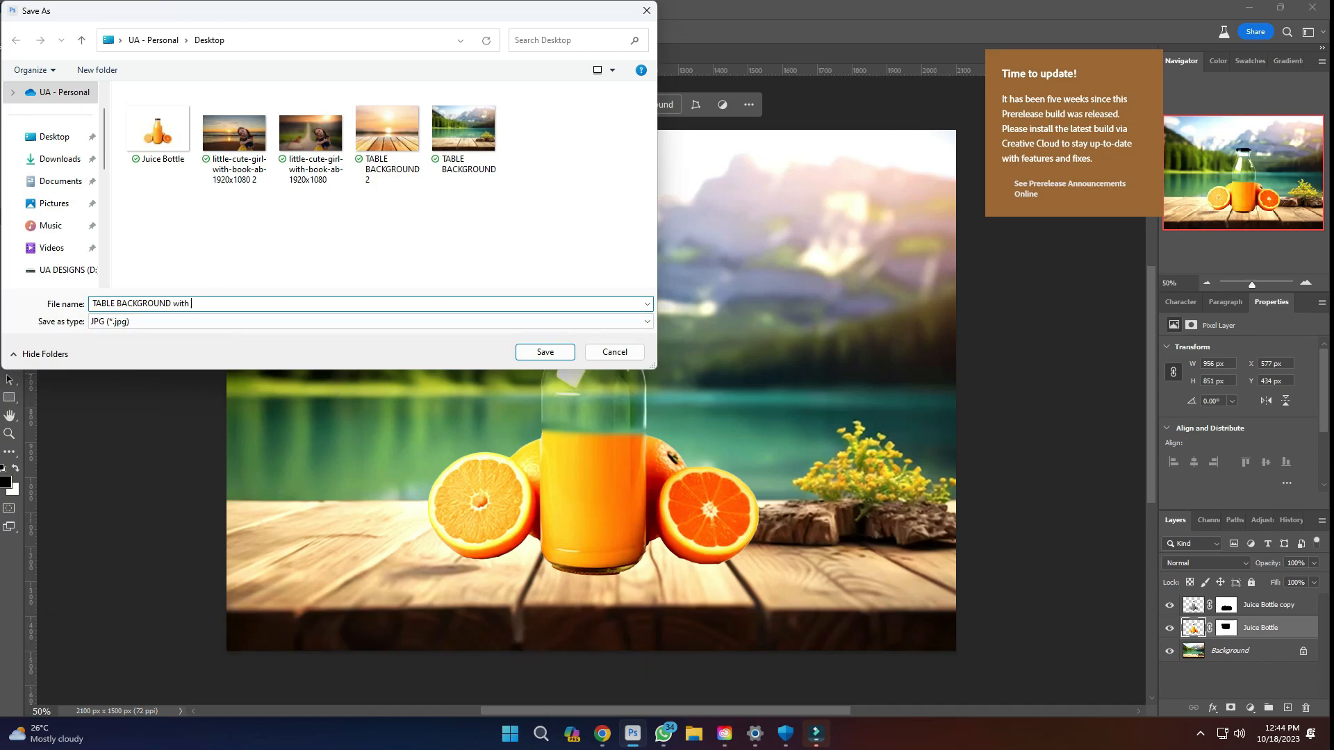
{"action": "type", "text": "Tr"}
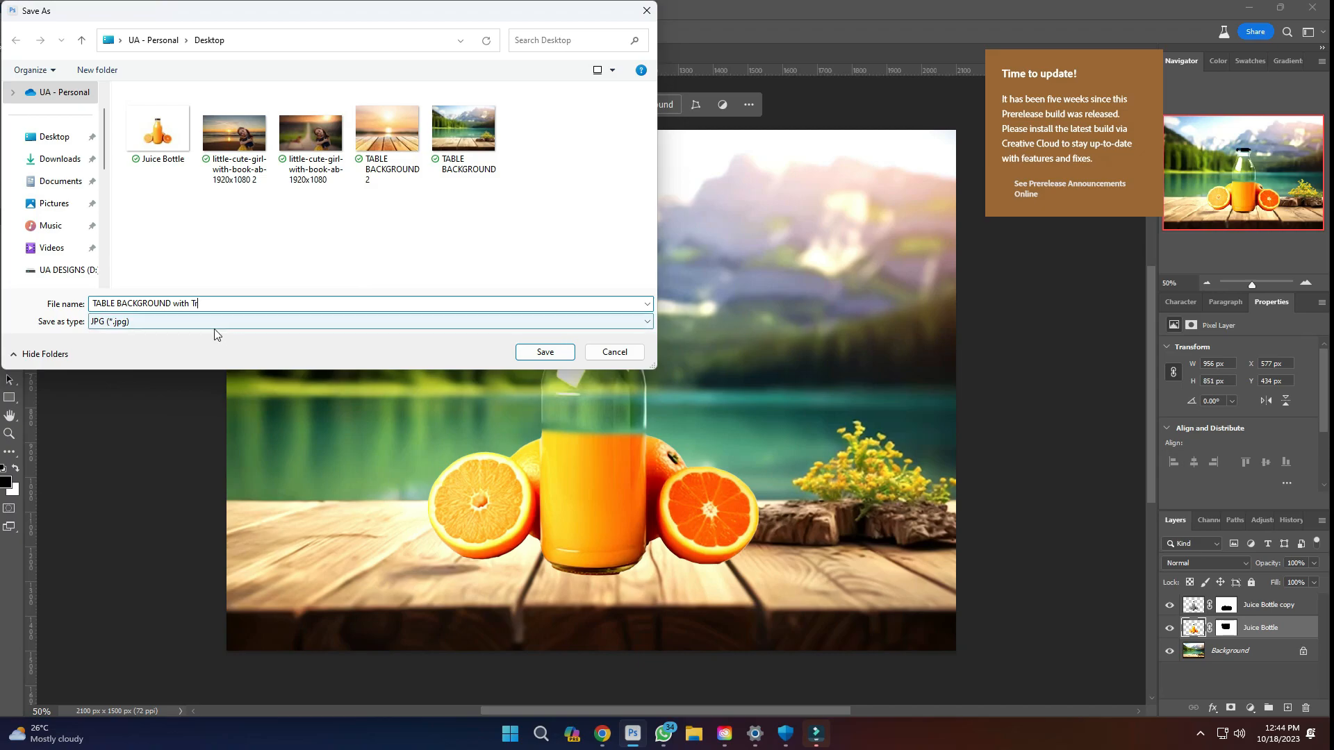
{"action": "type", "text": "anspa"}
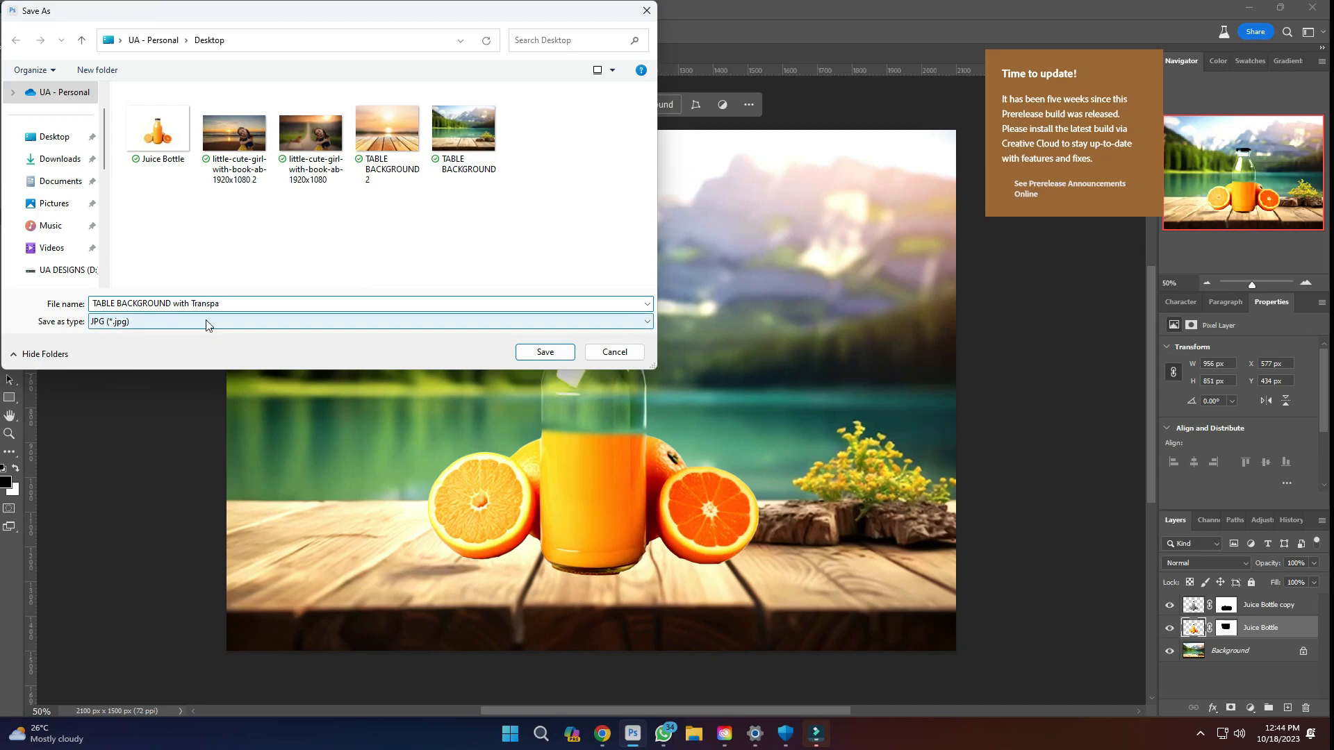
{"action": "type", "text": "ranet et "}
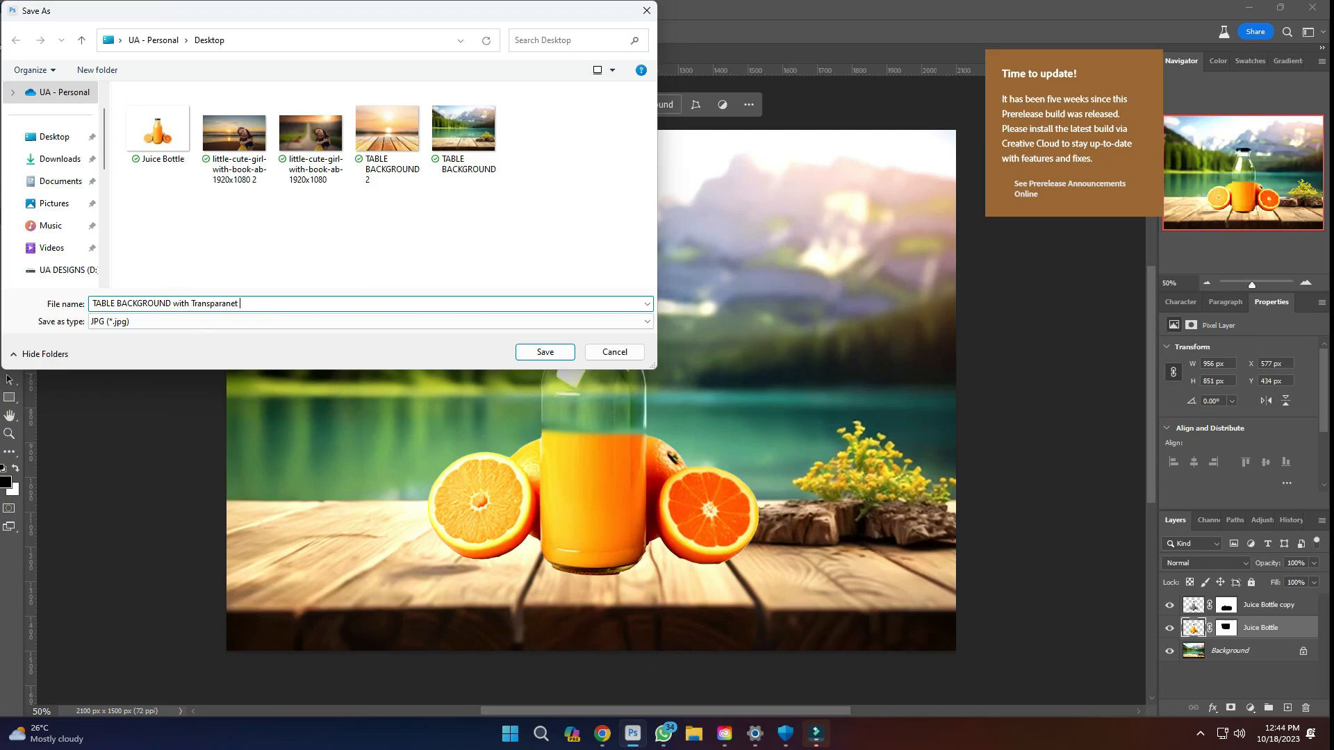
{"action": "type", "text": "Juc"}
{"action": "key", "text": "BackSpace"}
{"action": "type", "text": "ice bottle"}
{"action": "key", "text": "Return"}
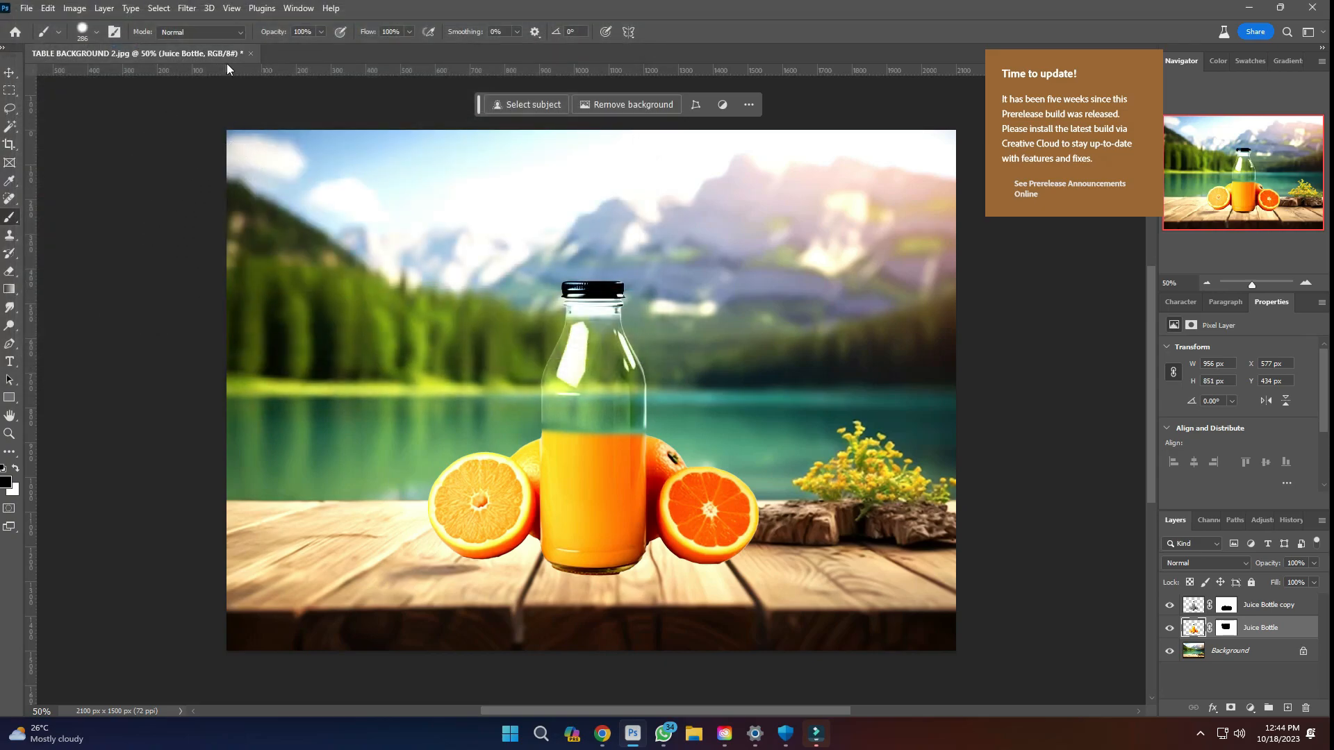